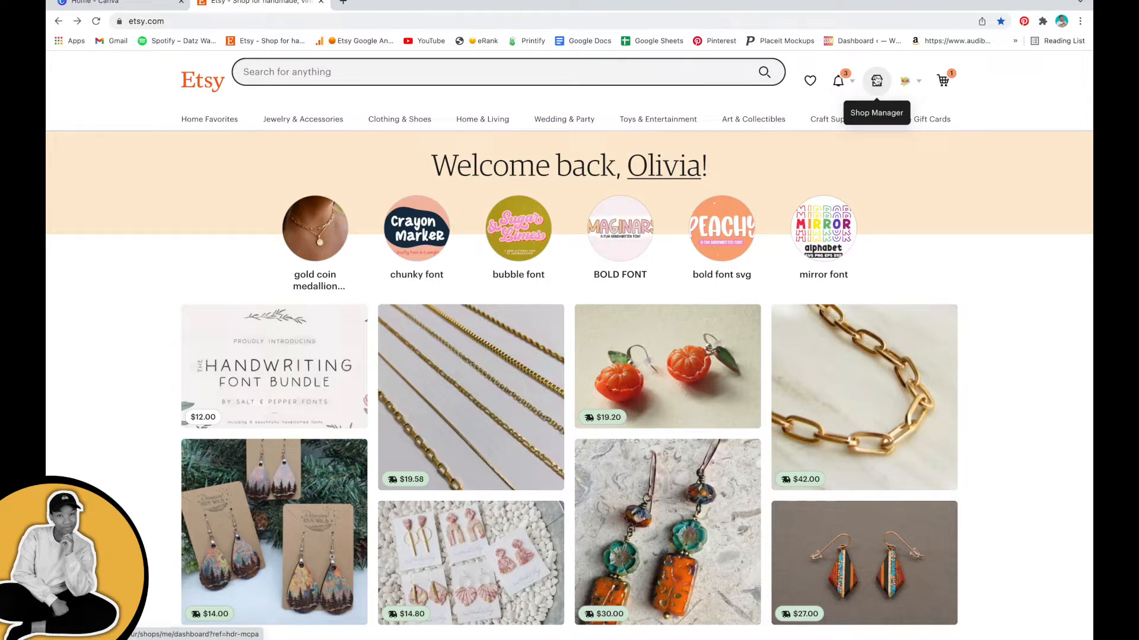
# - Open the MomShirt storefront for editing from Shop Manager and bring up its banner style choices
pyautogui.click(877, 82)
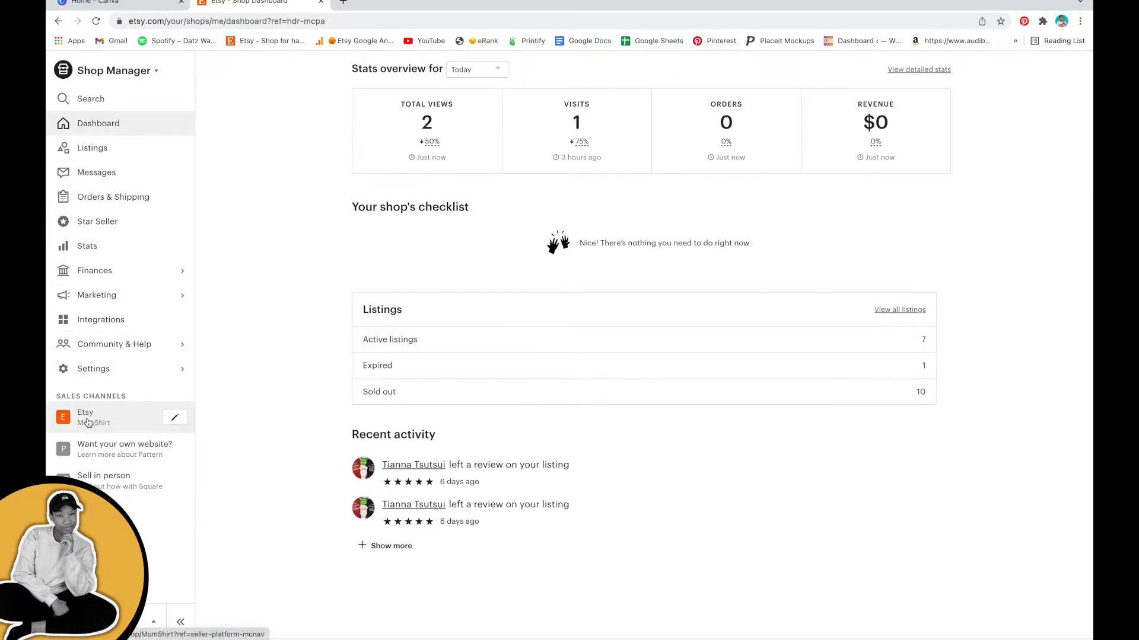
pyautogui.click(175, 422)
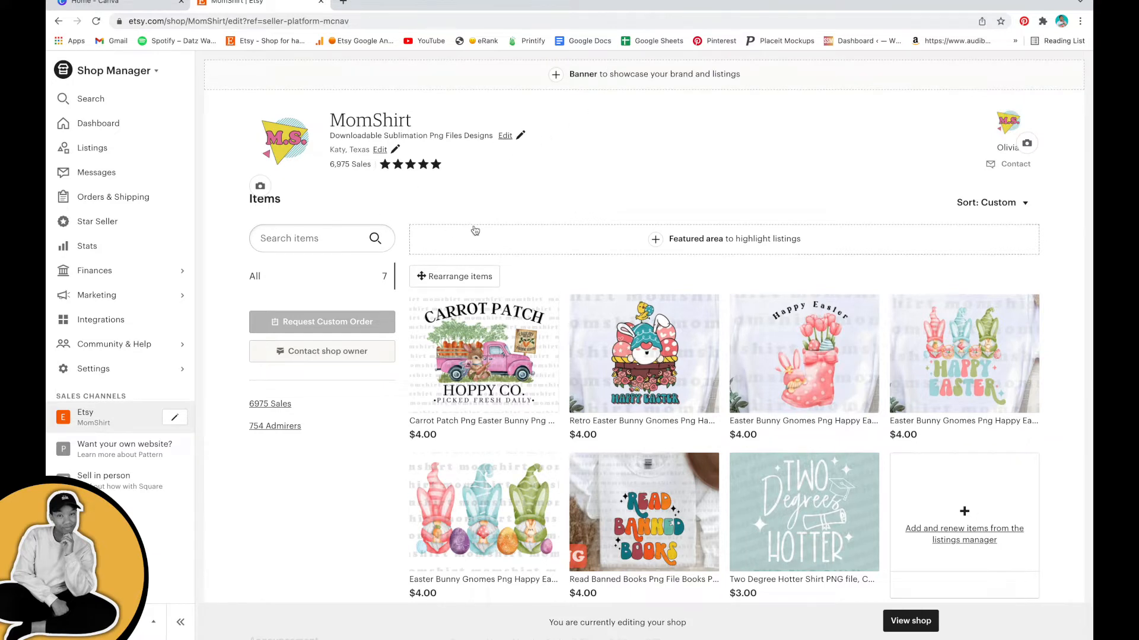
pyautogui.click(558, 80)
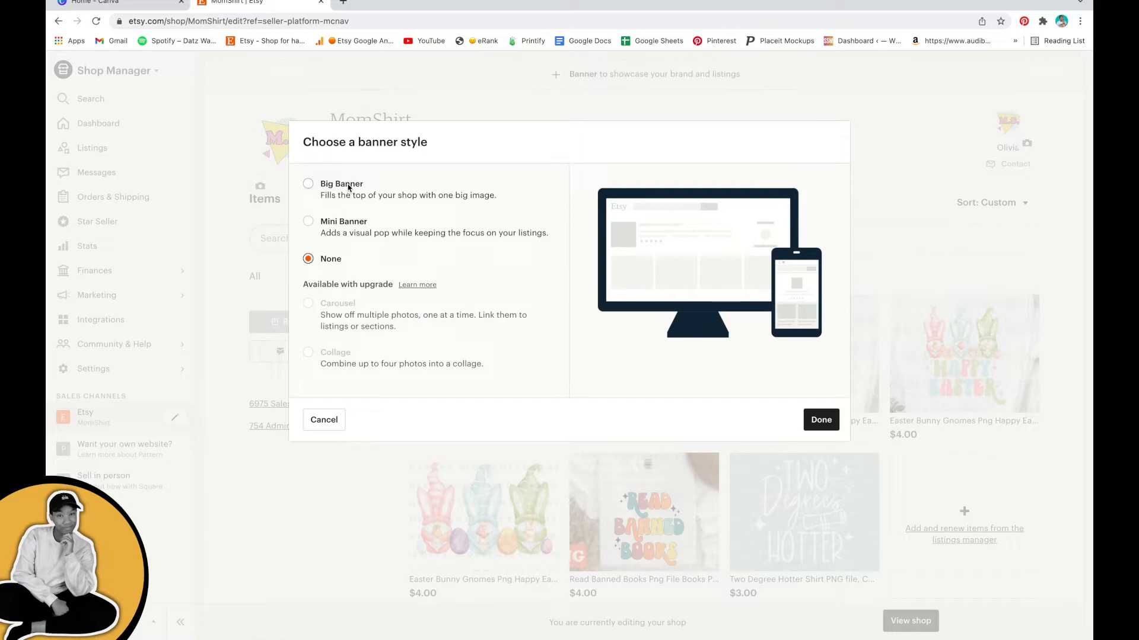
# - Leave the banner style at None, cancel banner editing and view the public shop page
pyautogui.click(819, 423)
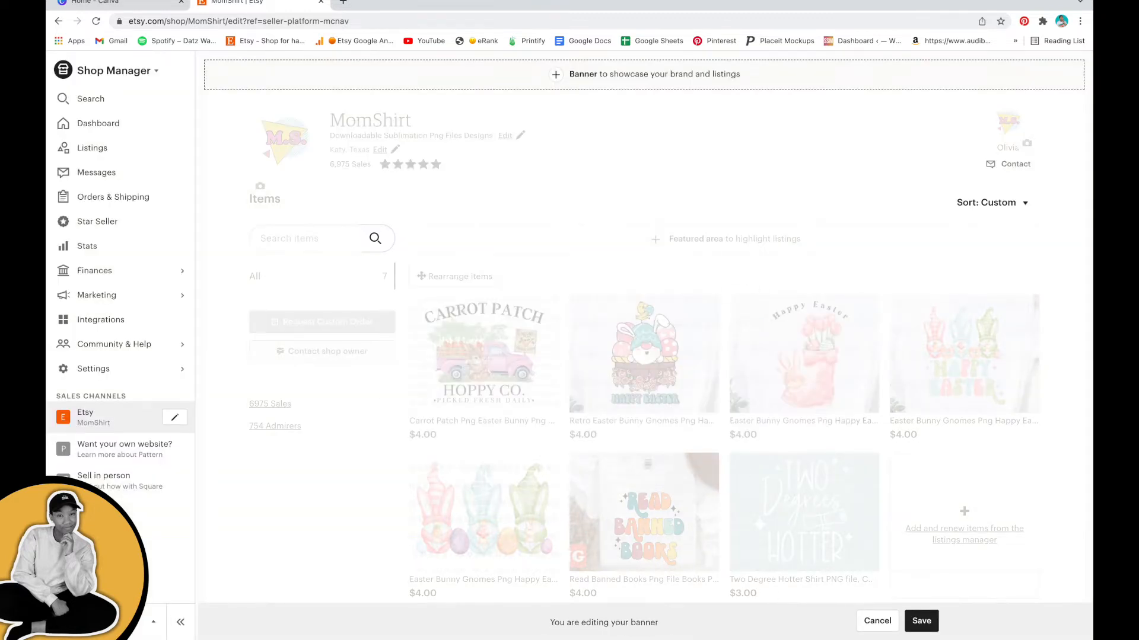
pyautogui.click(877, 621)
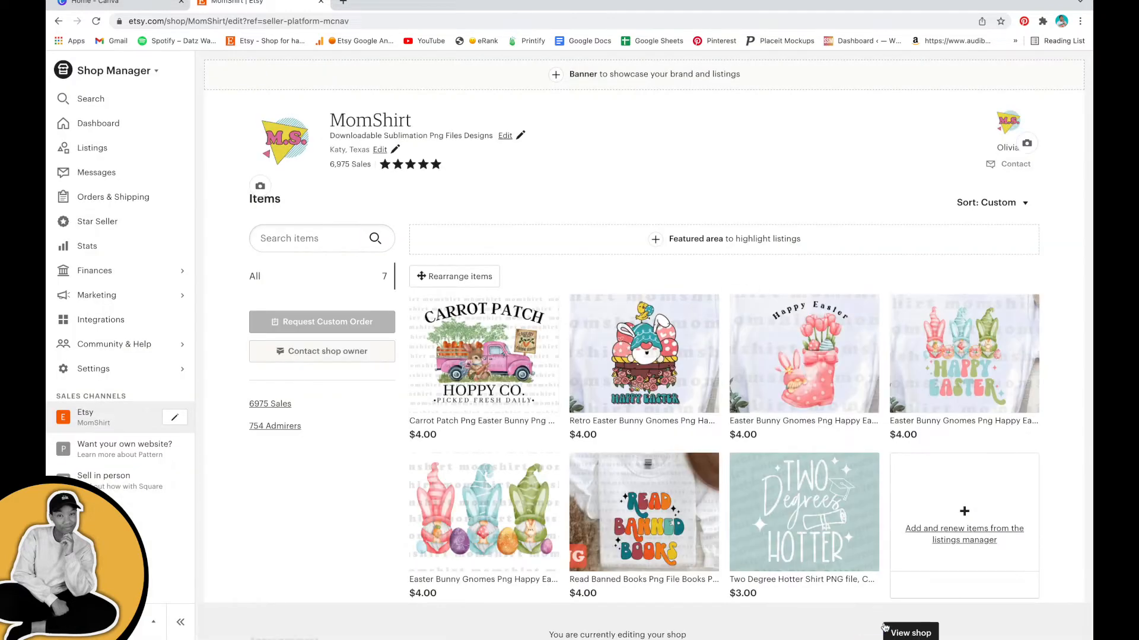
pyautogui.click(913, 628)
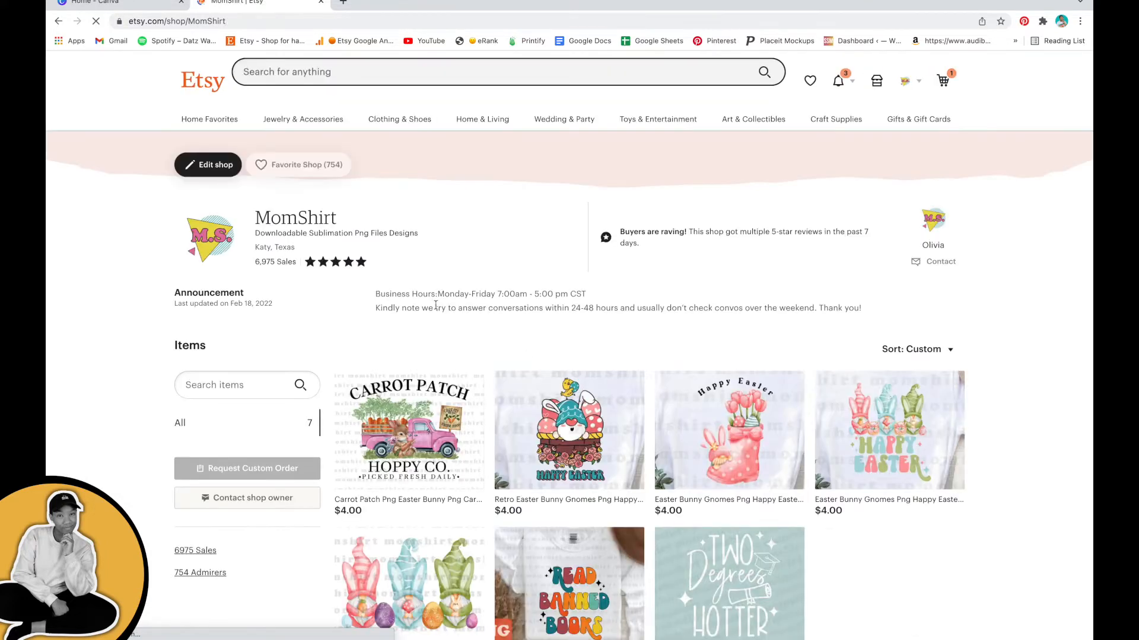
# - Switch to Canva and search its templates for "etsy banner"
pyautogui.click(142, 9)
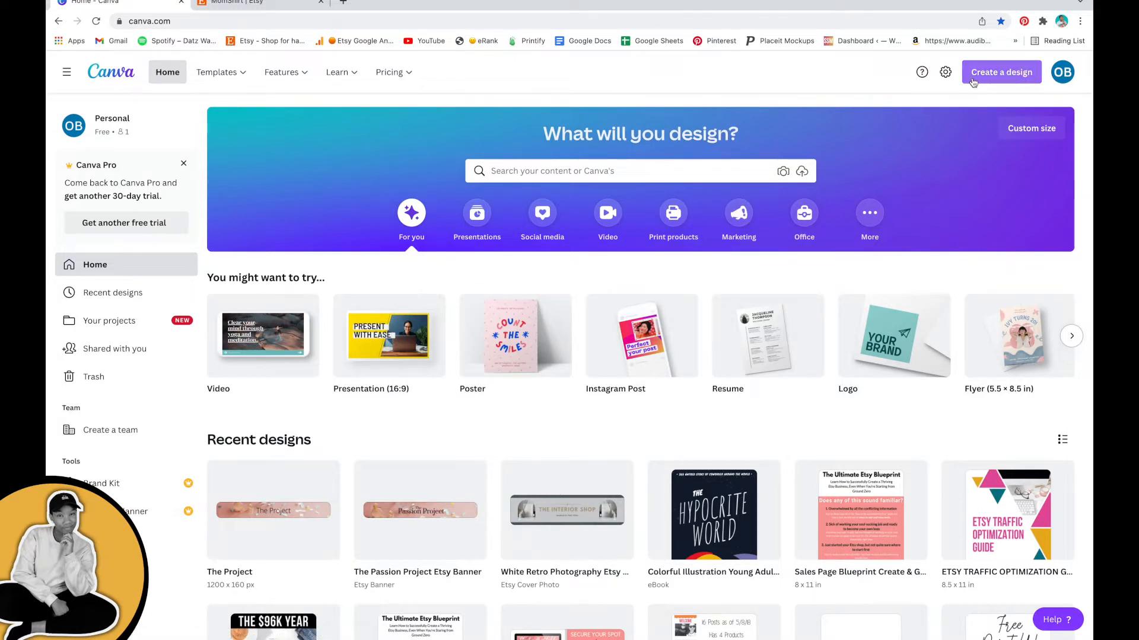
pyautogui.click(1002, 78)
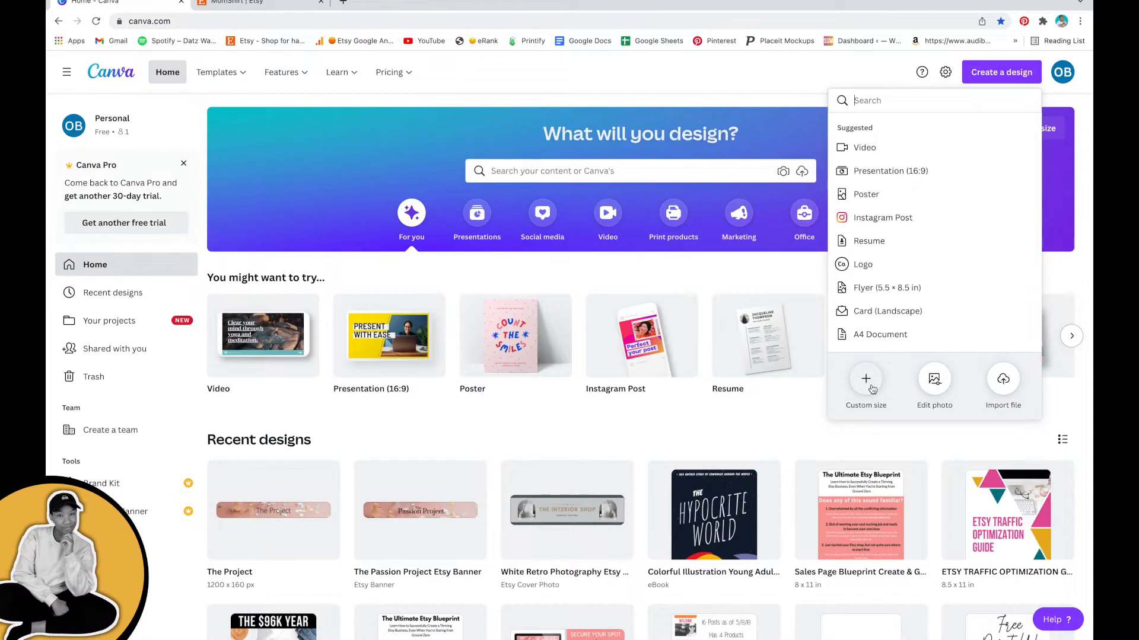
pyautogui.click(659, 172)
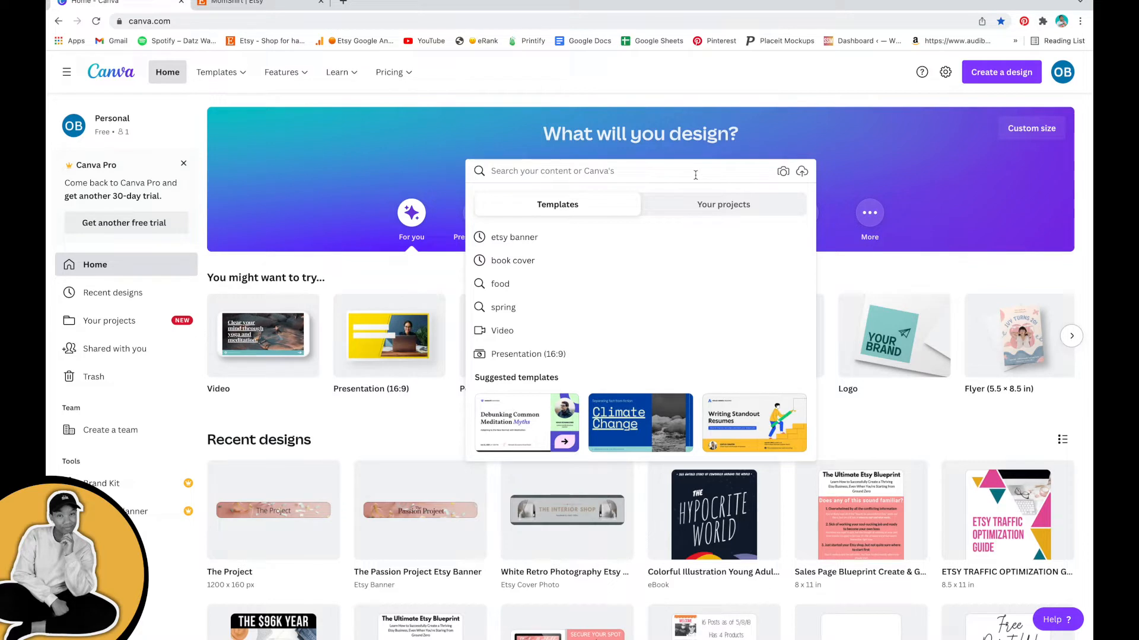
pyautogui.write('e')
pyautogui.write('tsy')
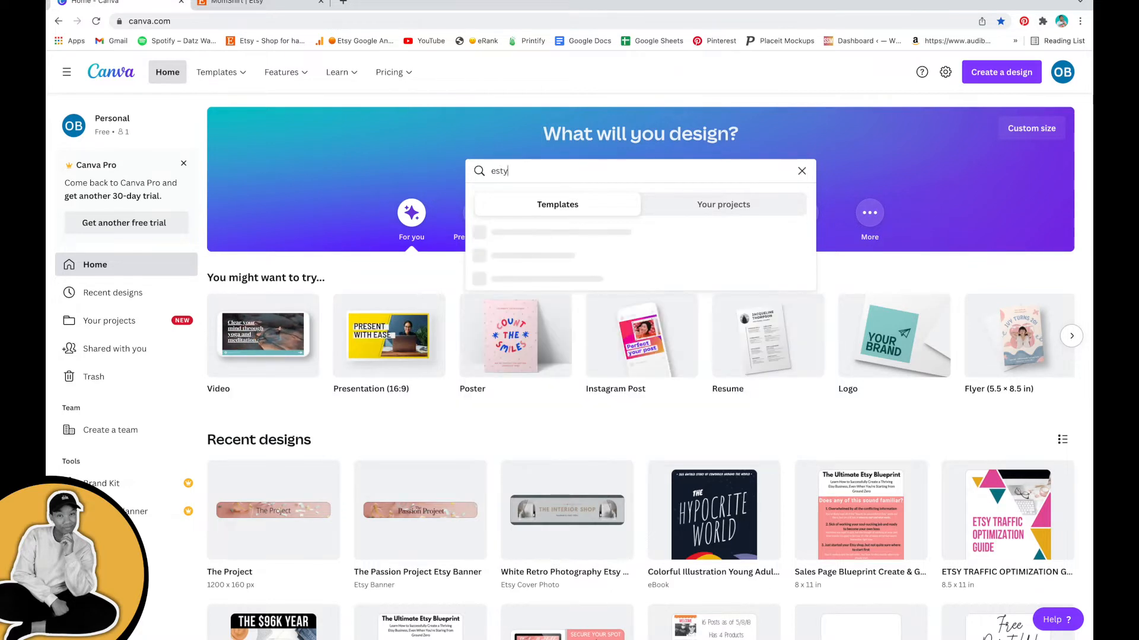
pyautogui.press('BackSpace')
pyautogui.press('BackSpace')
pyautogui.press('BackSpace')
pyautogui.write('tsy banen')
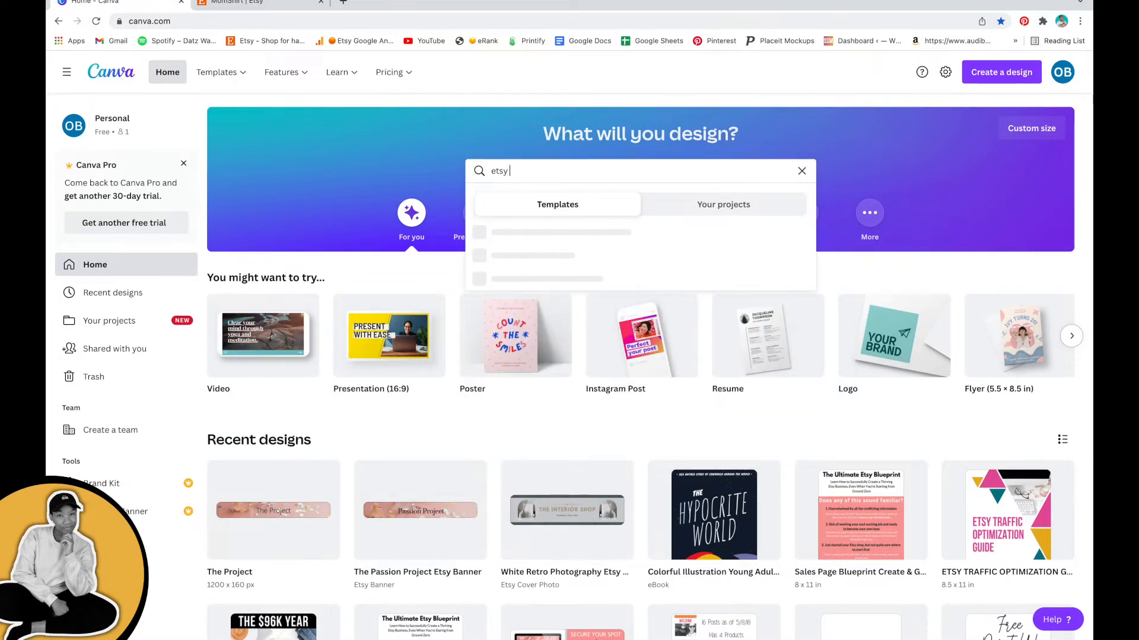
pyautogui.press('BackSpace')
pyautogui.press('BackSpace')
pyautogui.write('ner')
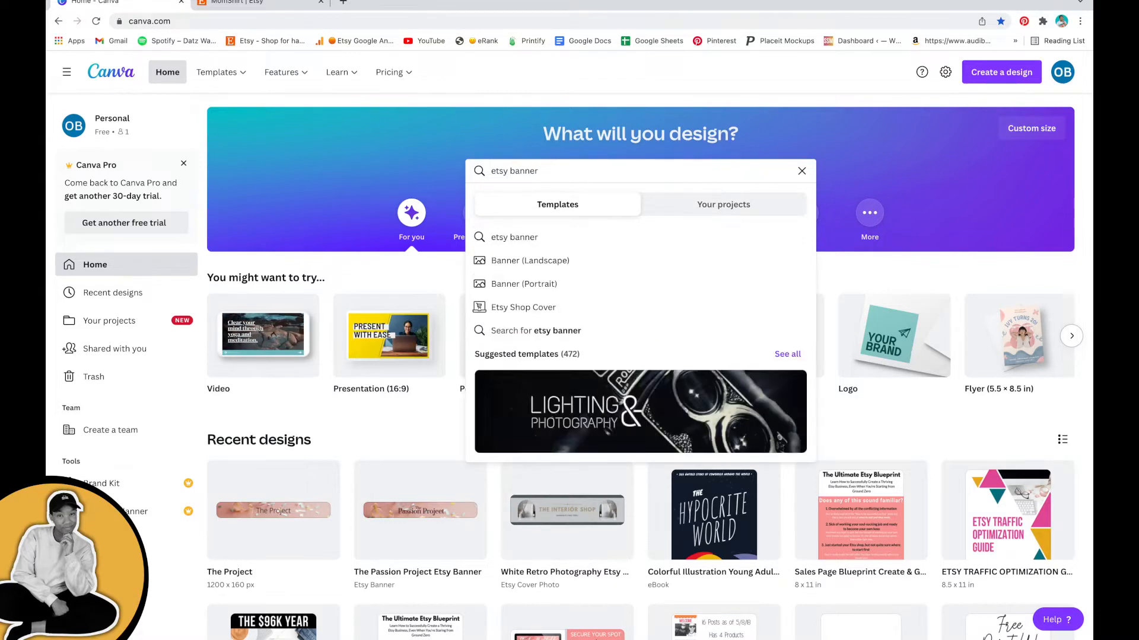
pyautogui.press('Return')
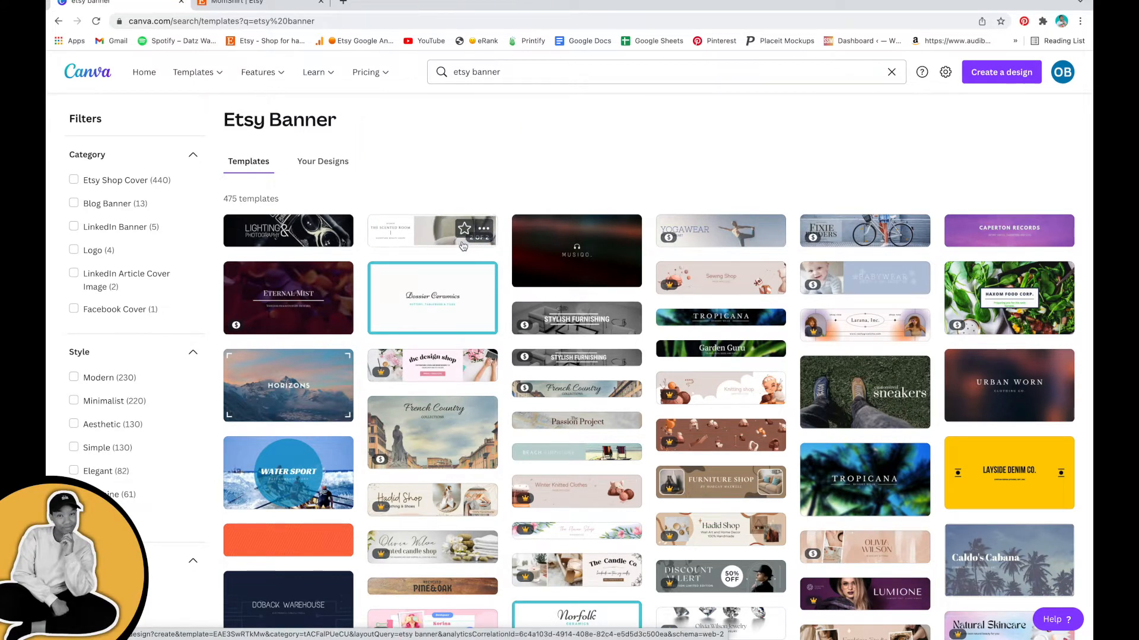
# - Start a design from the Lighting & Photography banner template and browse the other Etsy cover templates
pyautogui.click(287, 233)
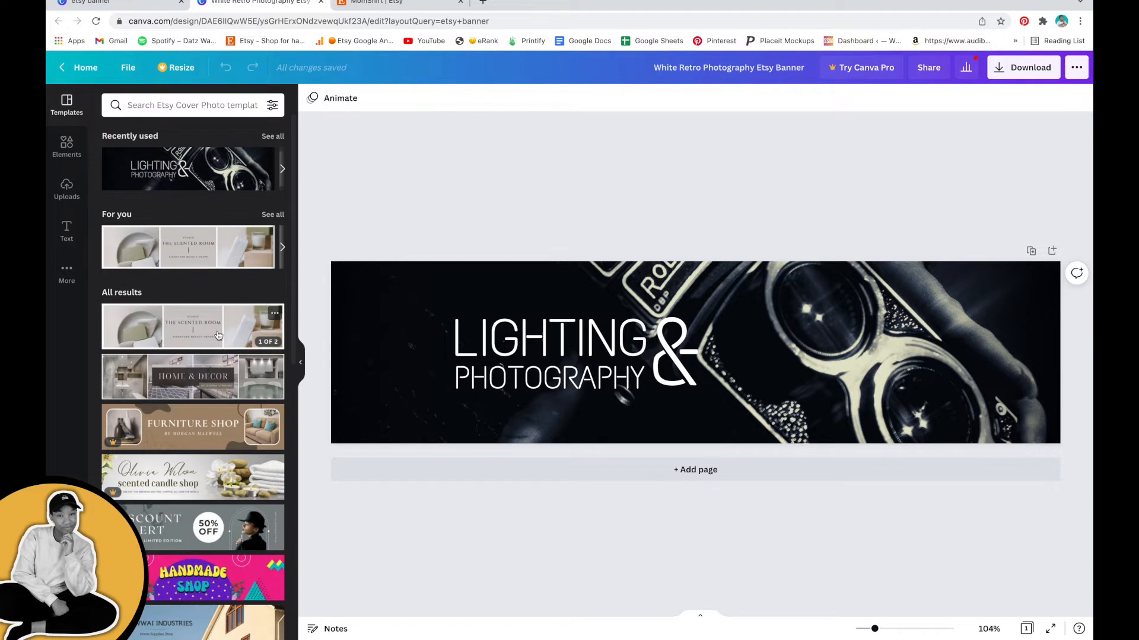
pyautogui.scroll(-3, 204, 393)
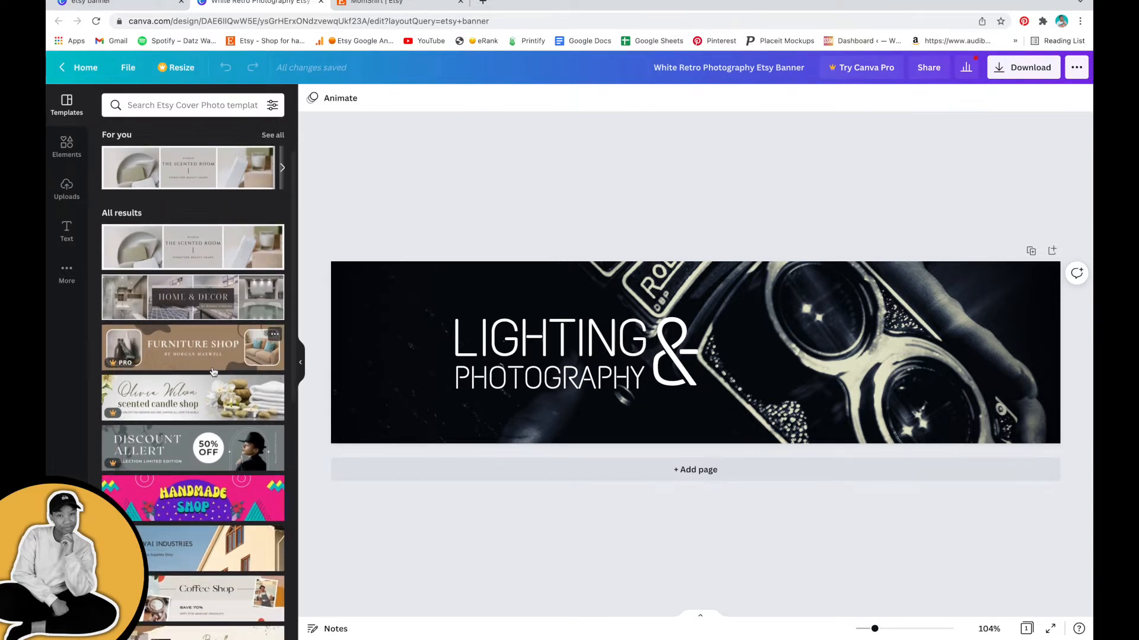
pyautogui.scroll(-6, 211, 379)
pyautogui.scroll(-10, 214, 372)
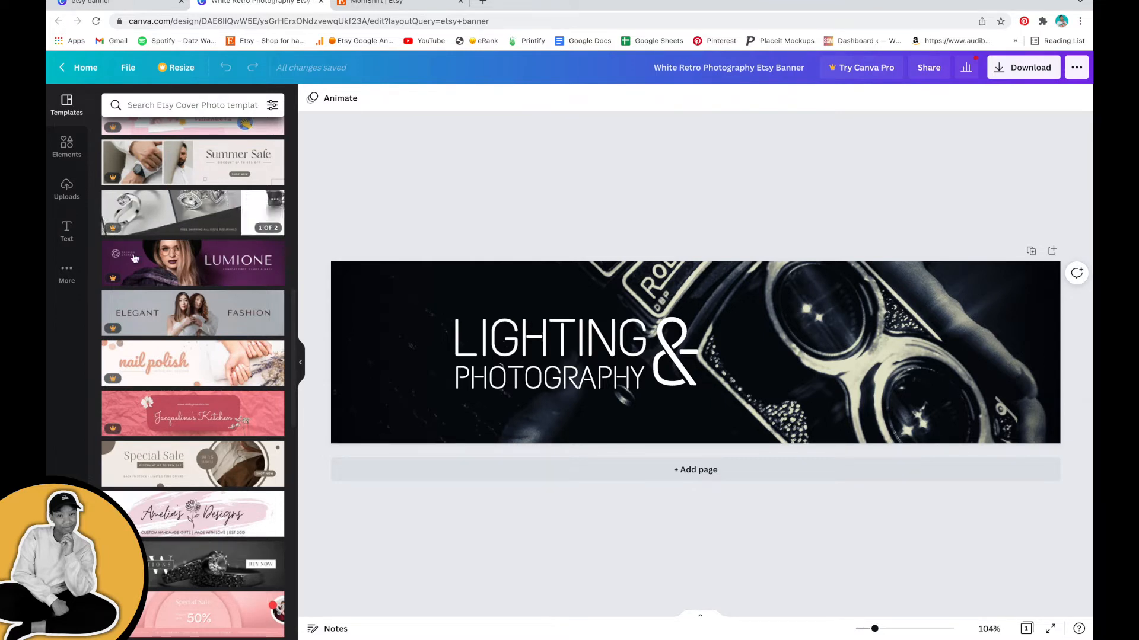
pyautogui.scroll(-3, 169, 303)
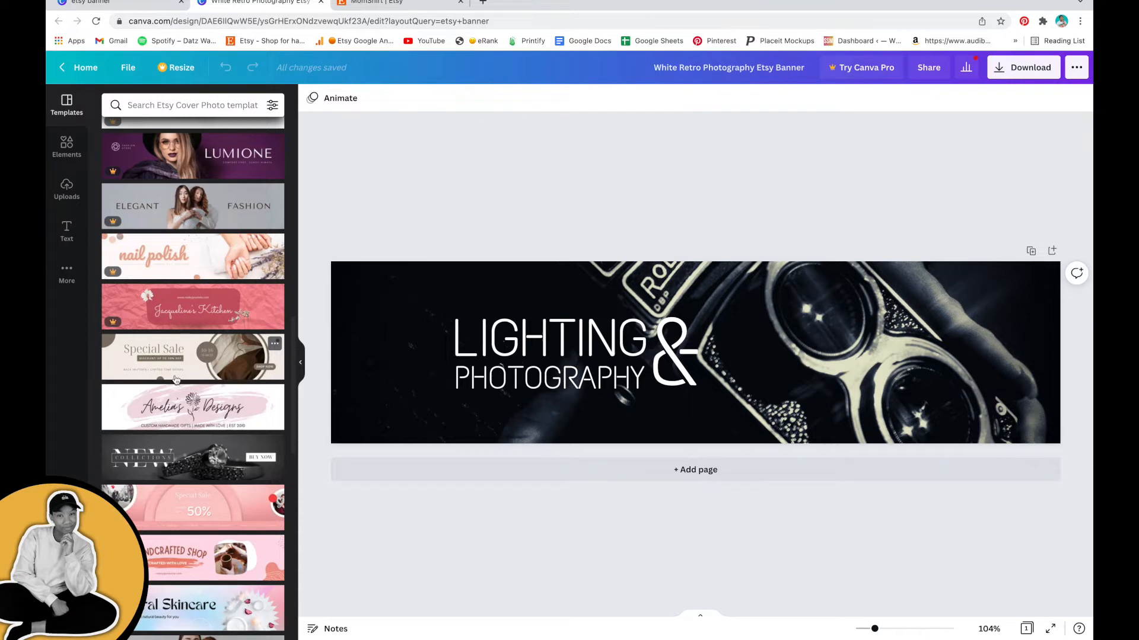
pyautogui.scroll(-2, 202, 368)
# - Try the pink brushstroke floral, New Collections and Special Sale 50% templates on the banner page
pyautogui.click(206, 345)
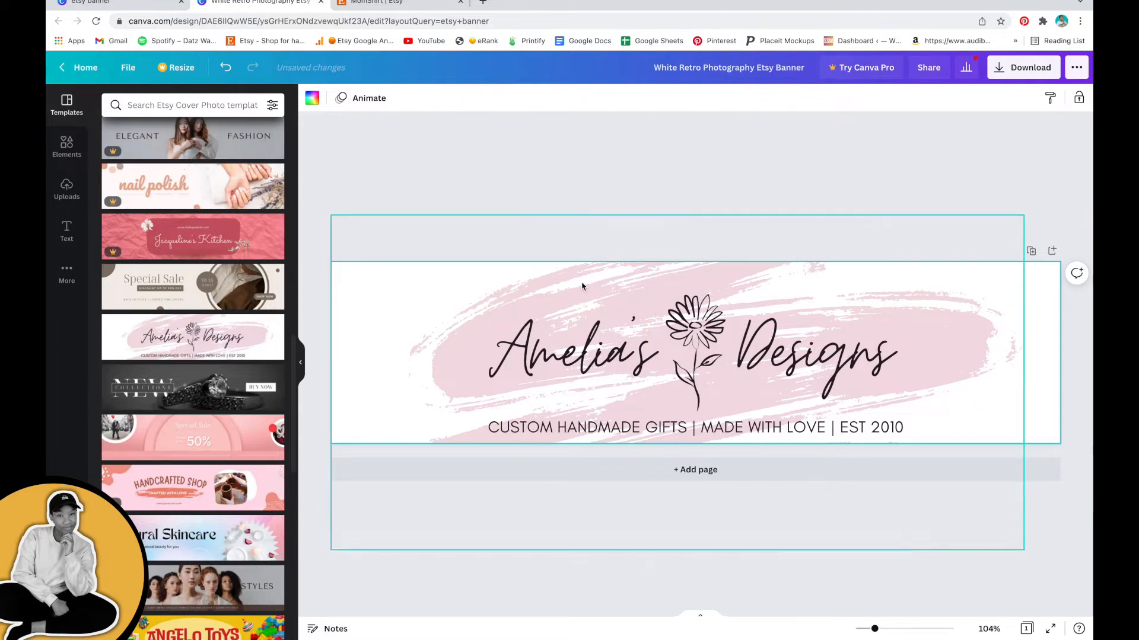
pyautogui.click(208, 393)
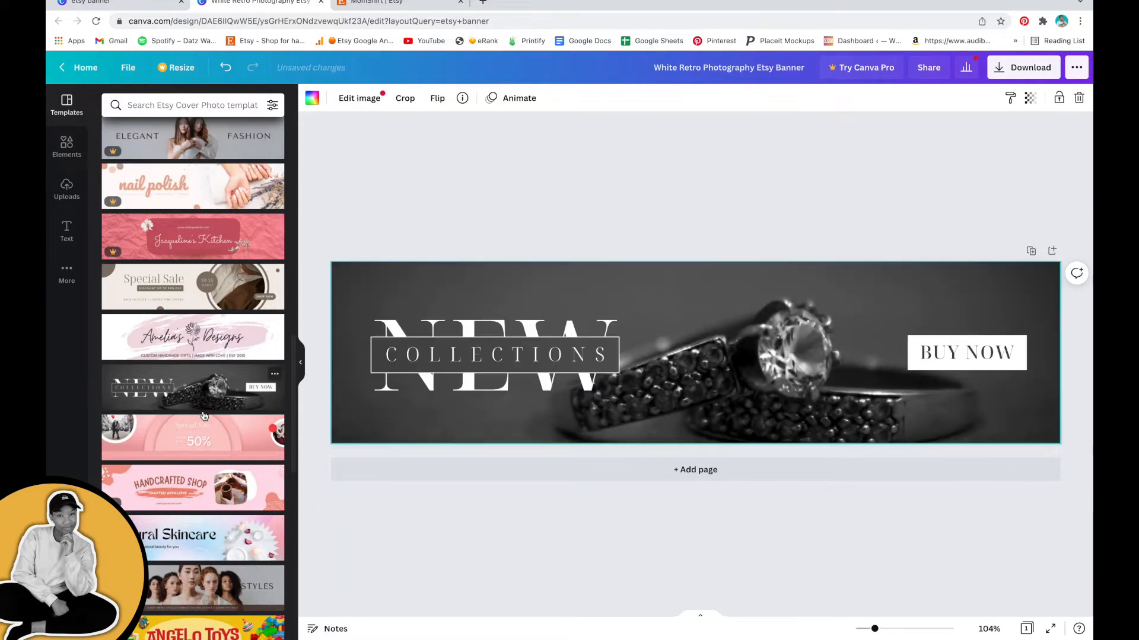
pyautogui.click(206, 449)
pyautogui.scroll(-2, 210, 517)
pyautogui.scroll(-1, 211, 517)
# - Try the premium Angelo Toys and Bridal Styles templates, dismissing the upgrade offers, and browse further templates
pyautogui.click(182, 545)
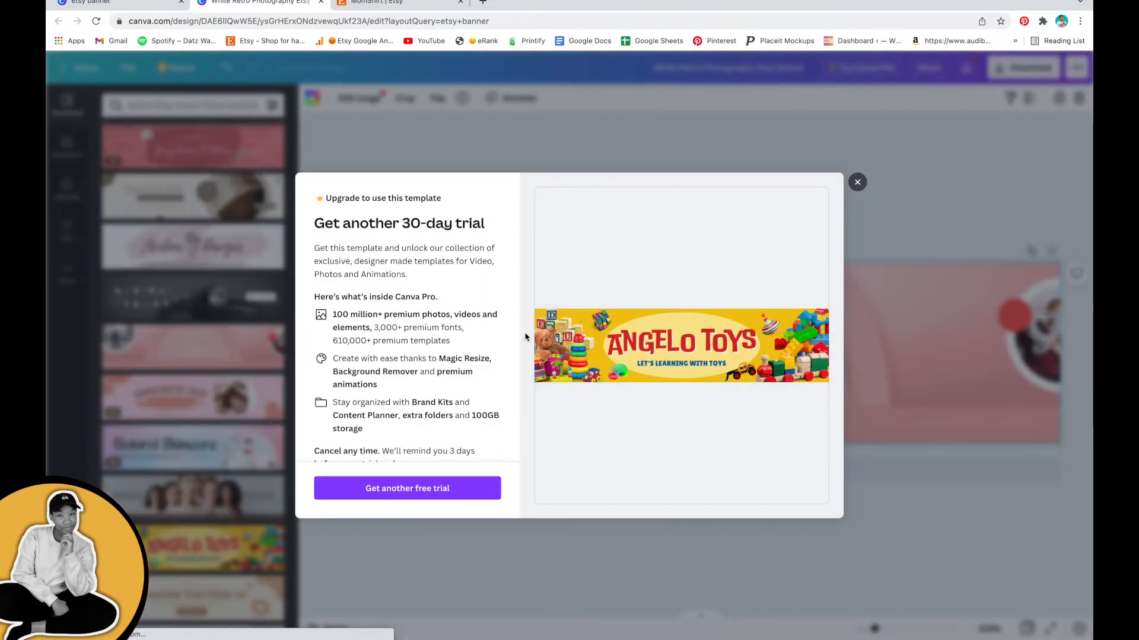
pyautogui.click(856, 183)
pyautogui.scroll(-3, 215, 469)
pyautogui.scroll(-2, 215, 469)
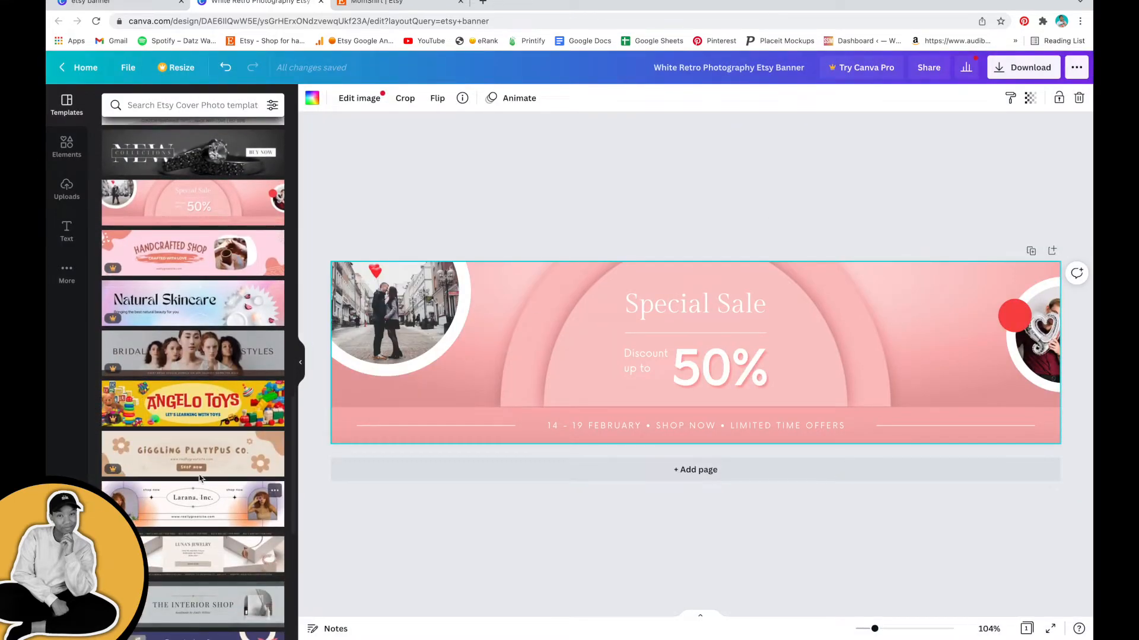
pyautogui.scroll(-1, 200, 477)
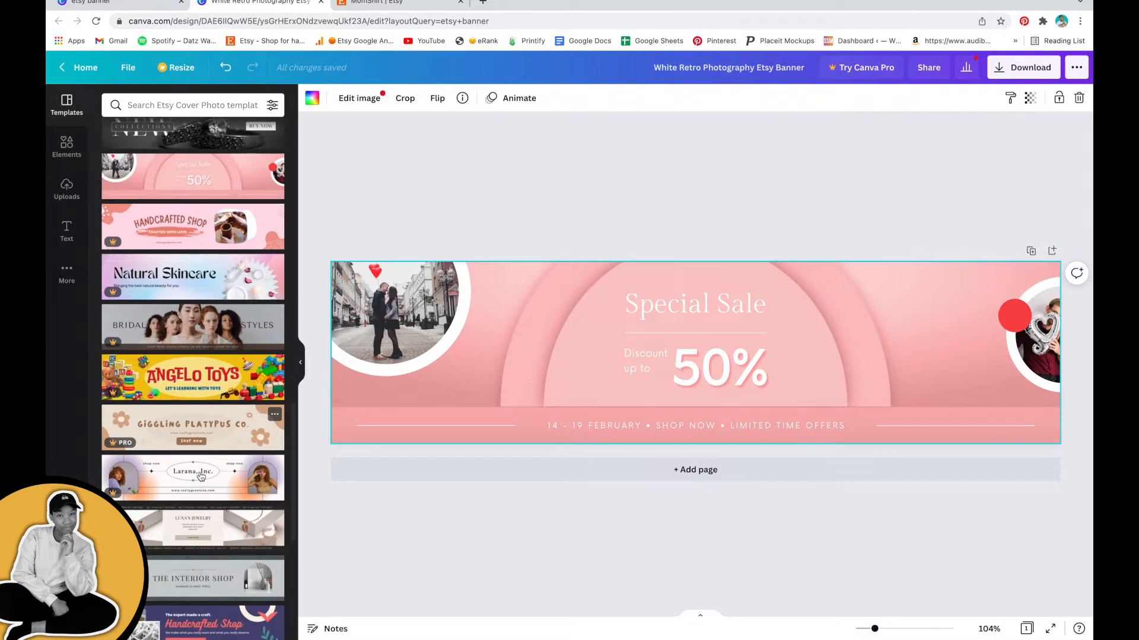
pyautogui.click(176, 331)
pyautogui.click(858, 183)
pyautogui.scroll(-3, 192, 350)
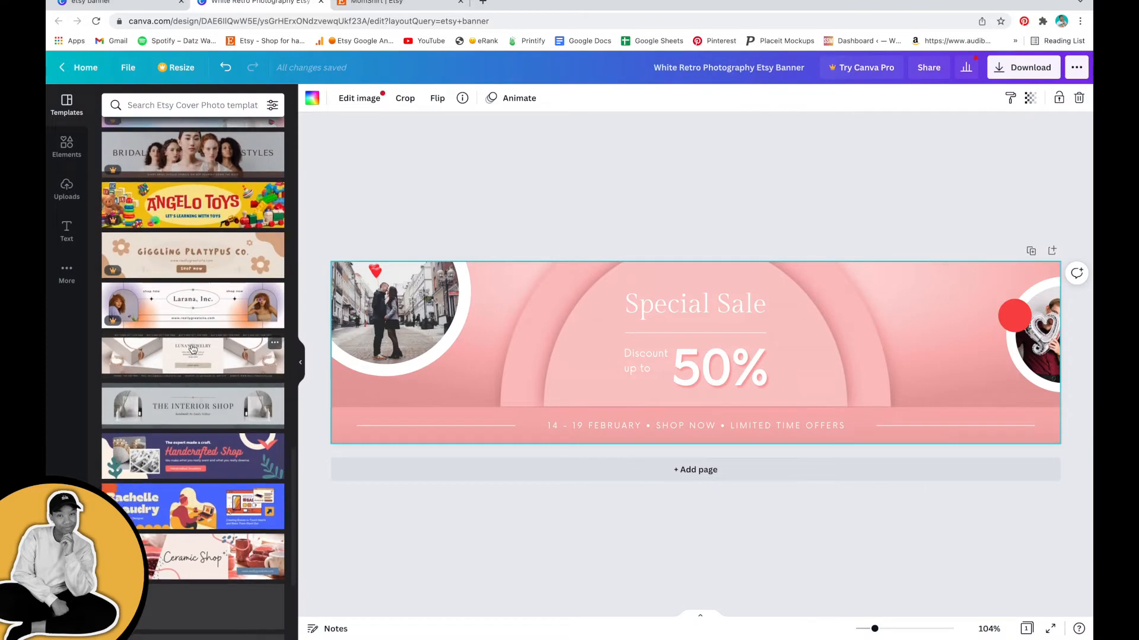
# - Apply the single-photo page of the Neutral Tone Etsy Shop Banner Cover template to the banner
pyautogui.scroll(15, 215, 355)
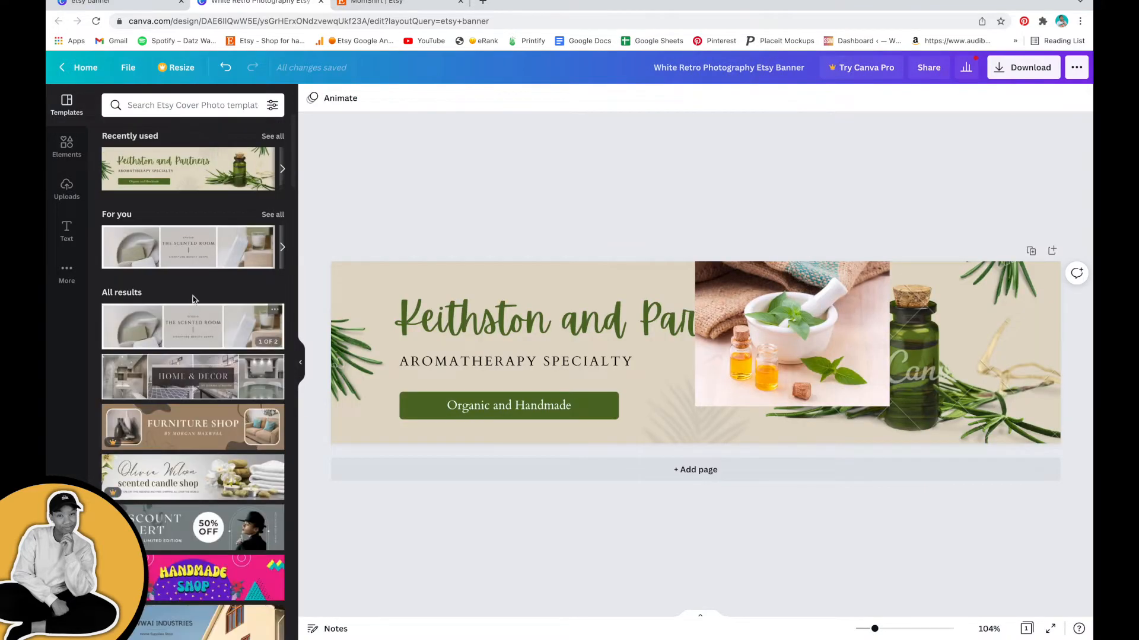
pyautogui.click(184, 326)
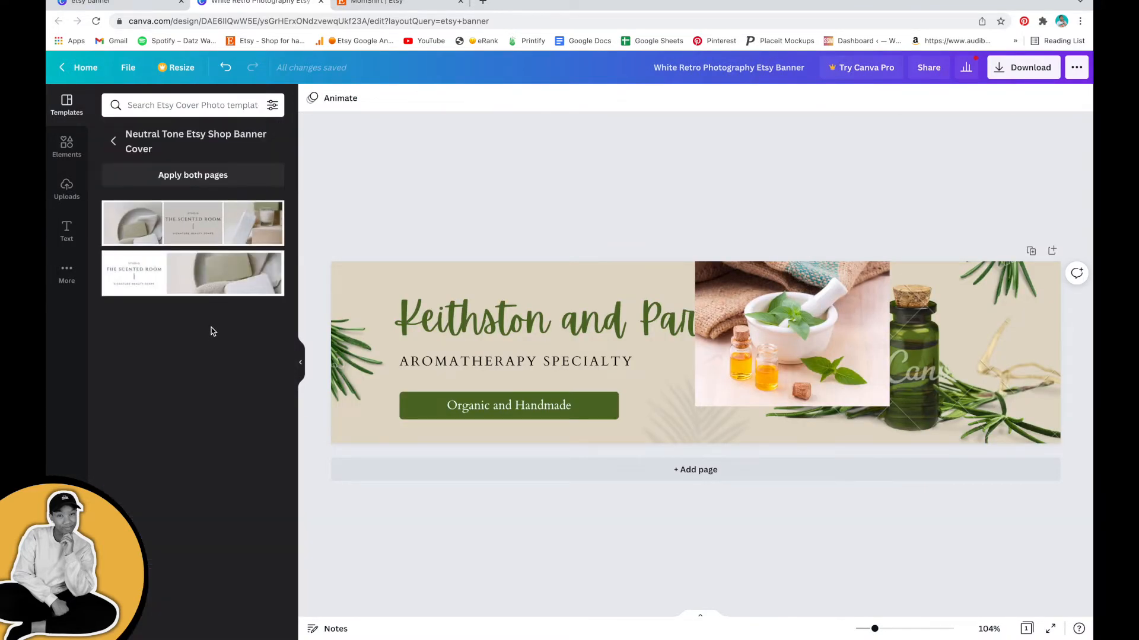
pyautogui.click(187, 276)
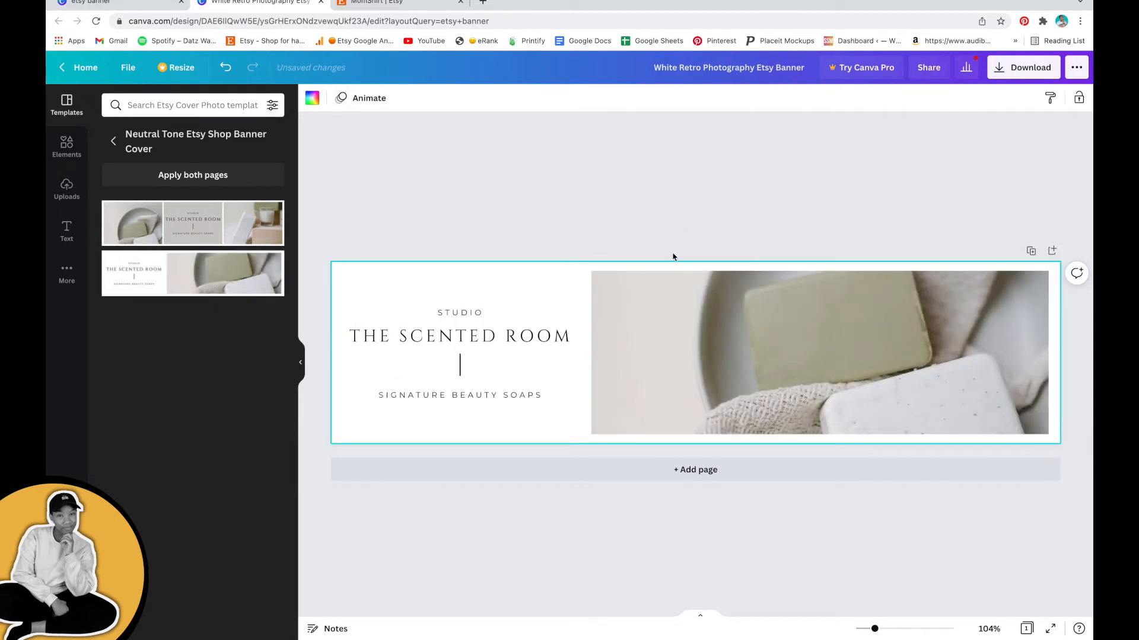
# - Try League Spartan on the "THE SCENTED ROOM" heading, settle on Aileron Regular and set its size to 22
pyautogui.click(530, 341)
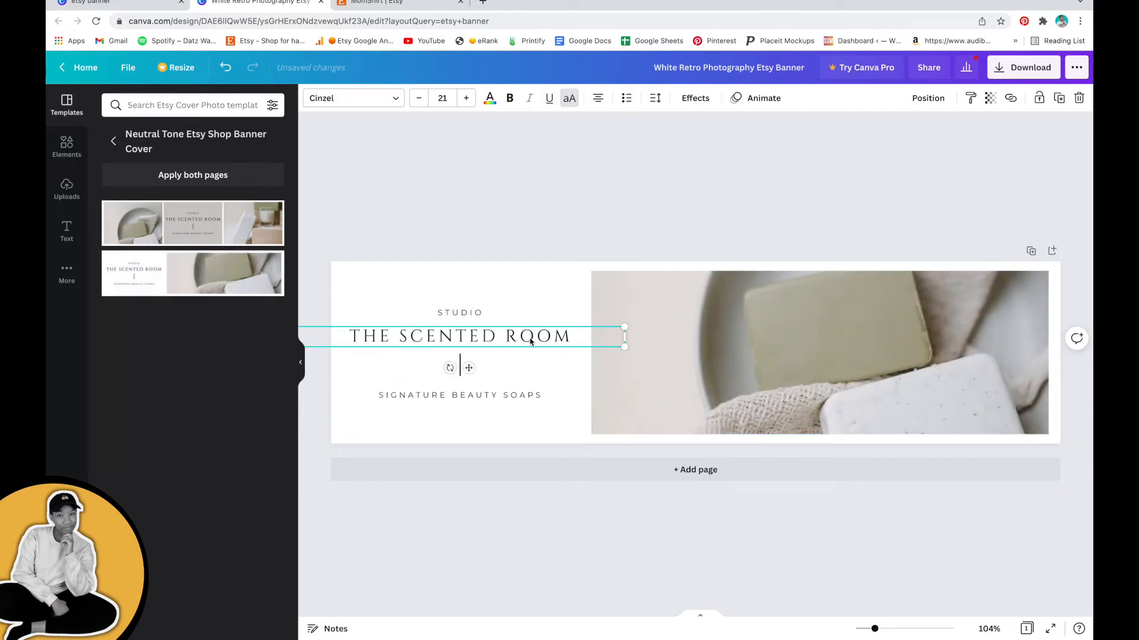
pyautogui.doubleClick(530, 340)
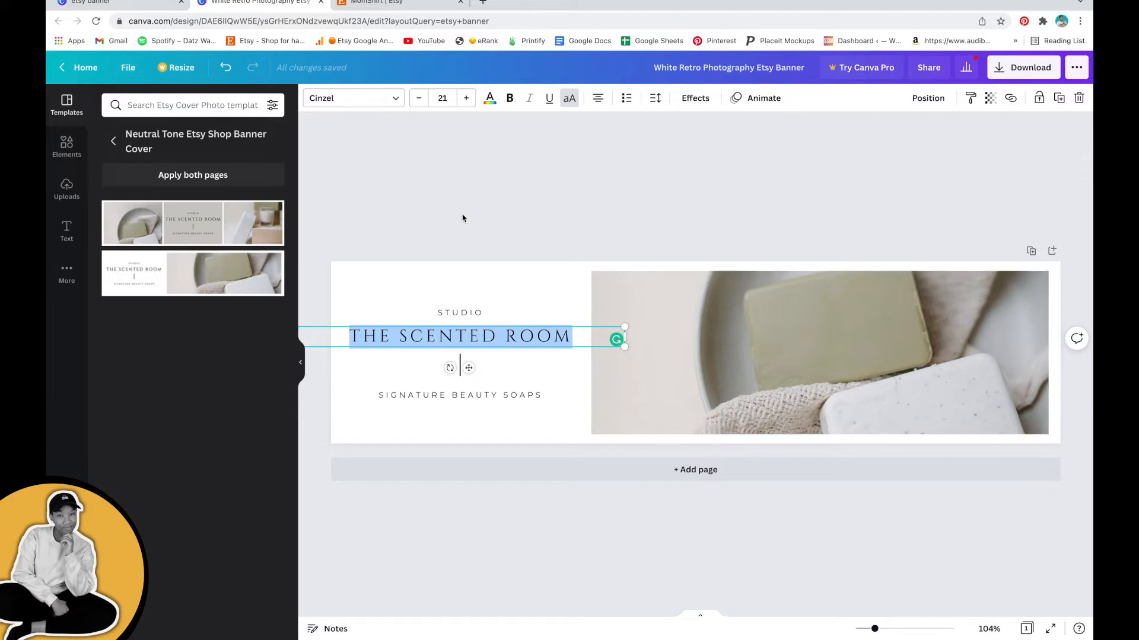
pyautogui.click(377, 103)
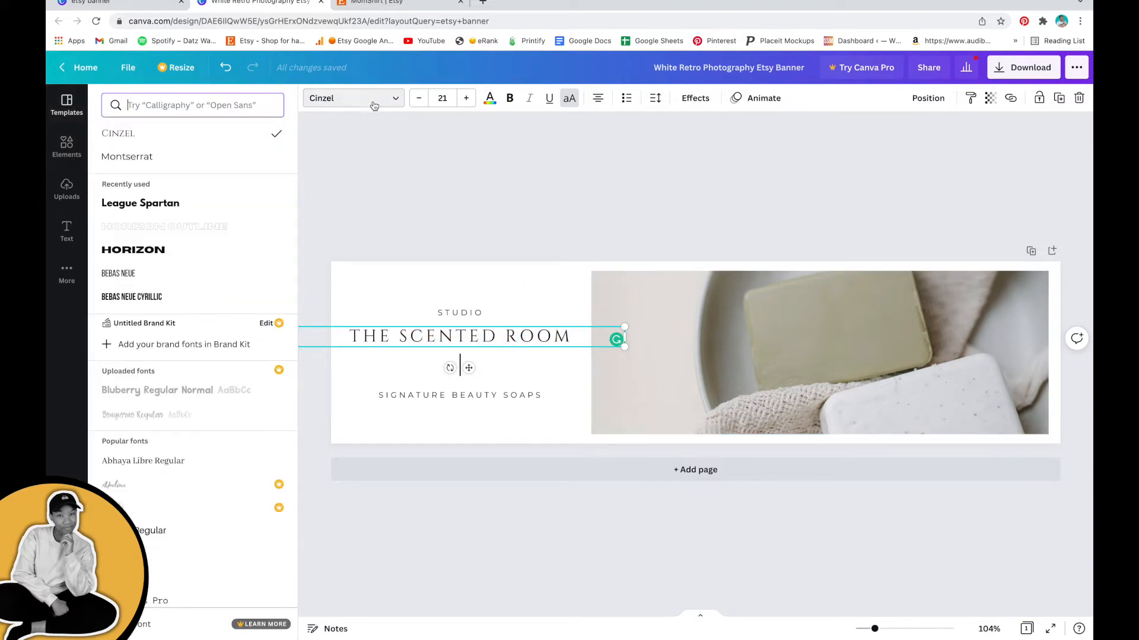
pyautogui.click(186, 205)
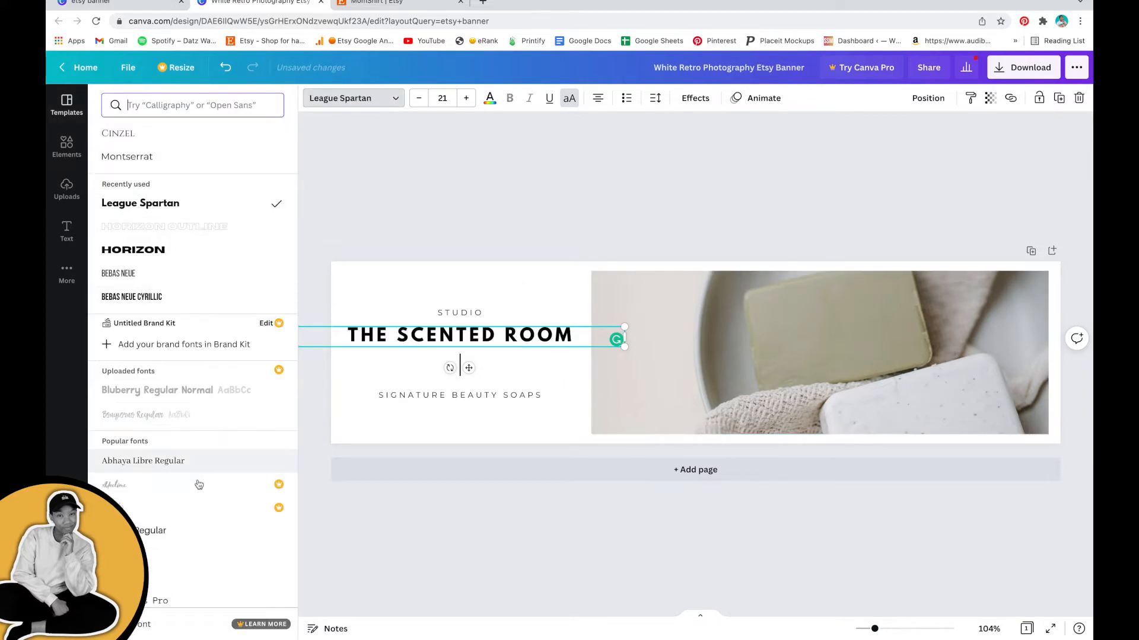
pyautogui.click(195, 529)
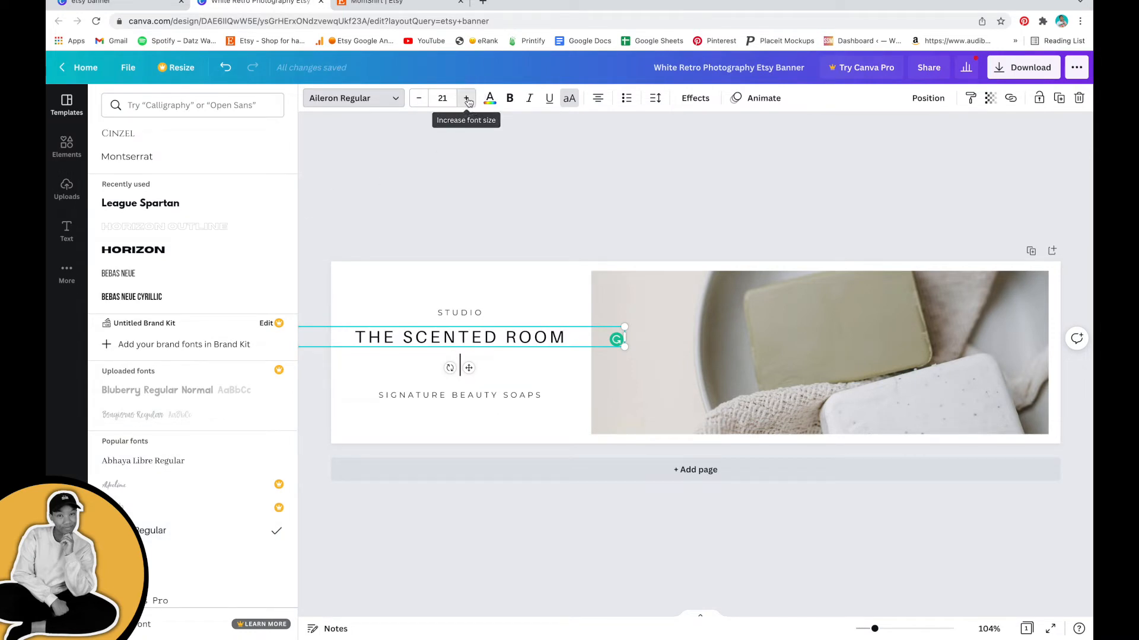
pyautogui.click(467, 99)
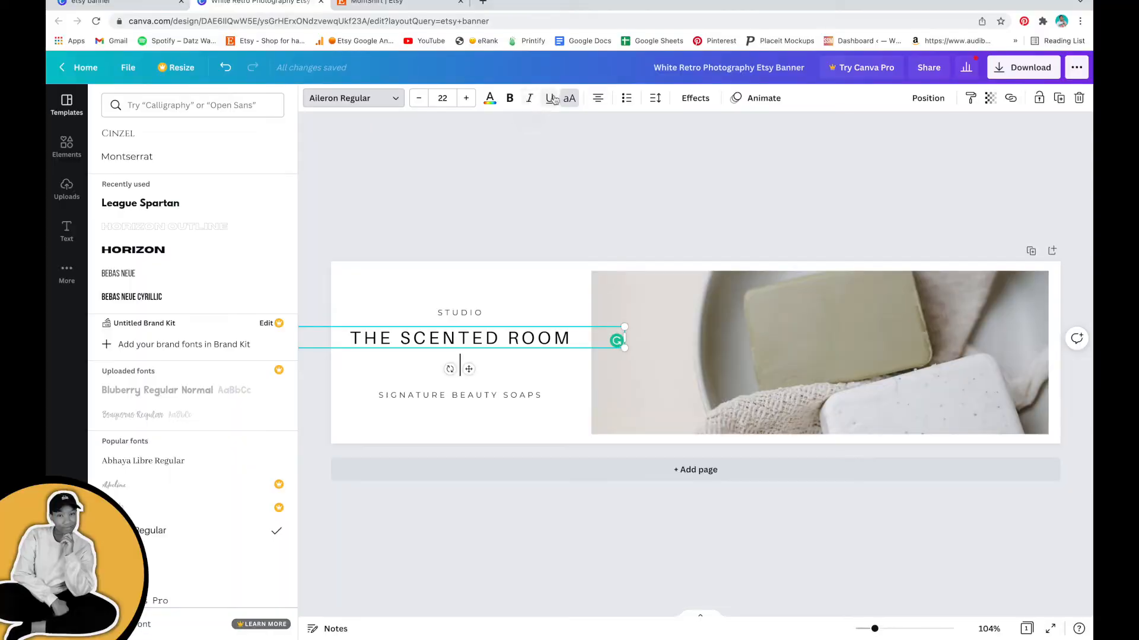
# - Try the heading in lowercase, restore its uppercase and open the text effects
pyautogui.click(573, 99)
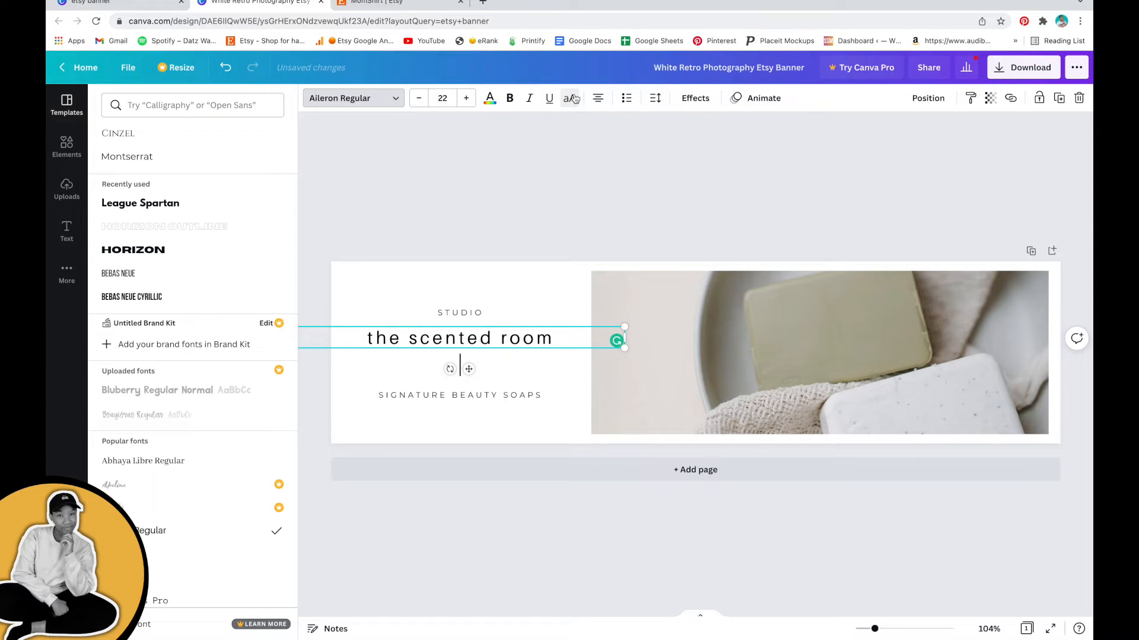
pyautogui.click(573, 100)
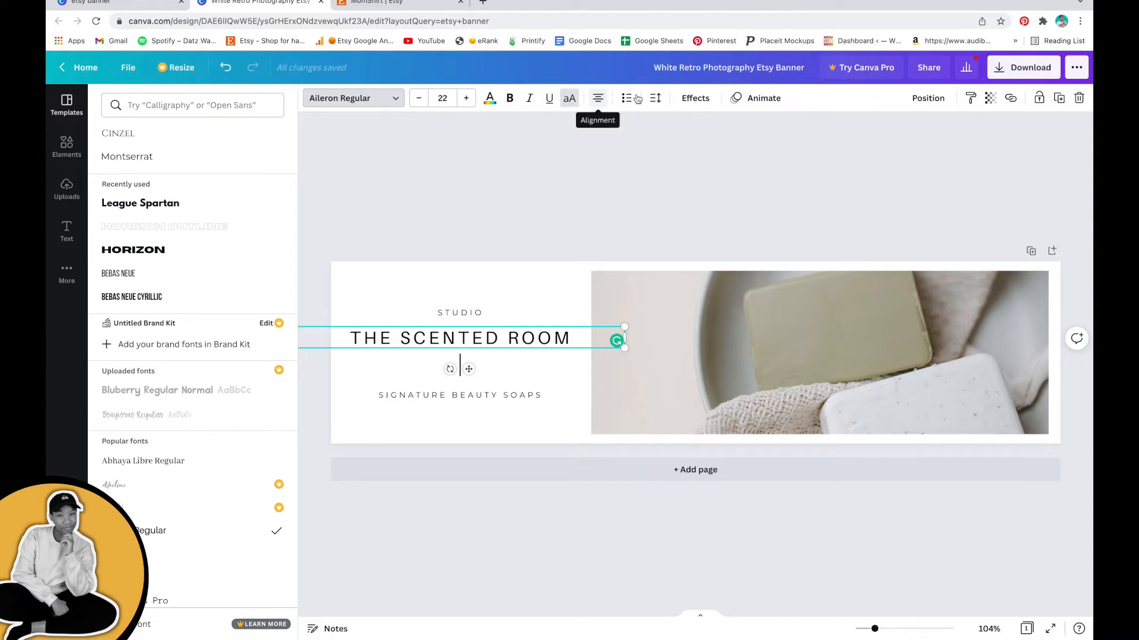
pyautogui.click(695, 98)
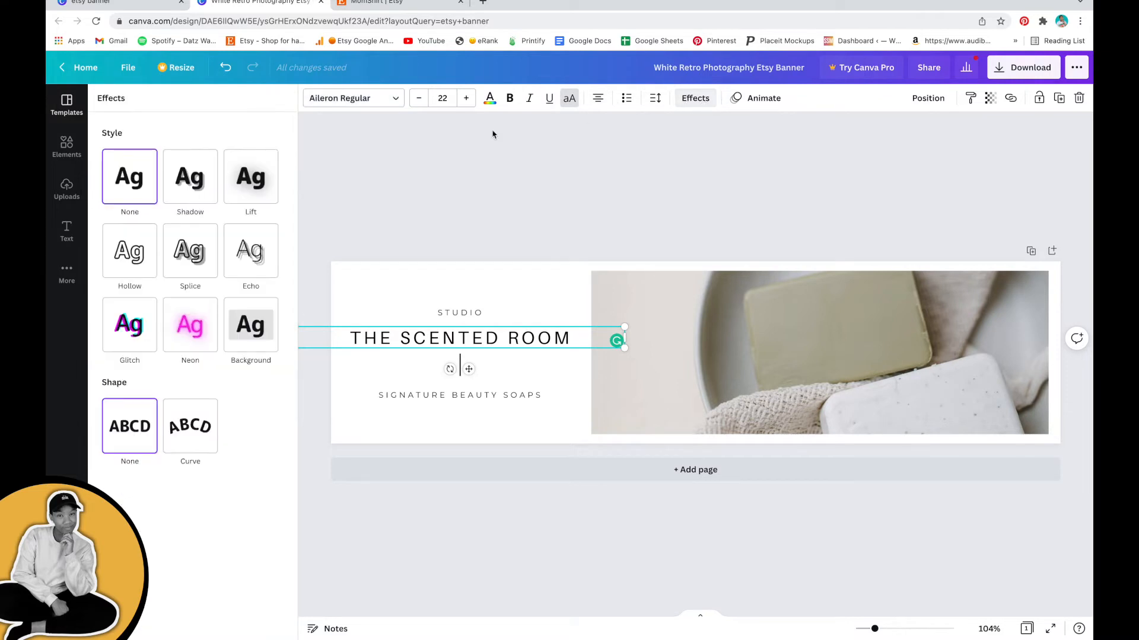
# - Try the Hollow and Echo effects on the "THE SCENTED ROOM" heading, apply Glitch instead and increase its offset
pyautogui.click(139, 268)
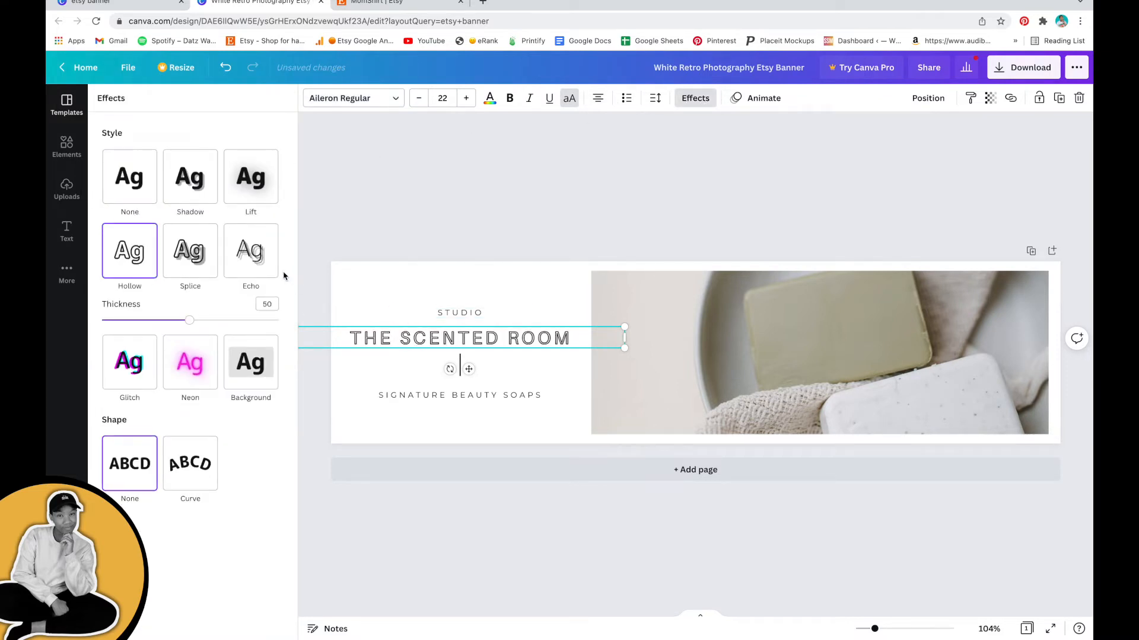
pyautogui.click(264, 262)
pyautogui.click(124, 428)
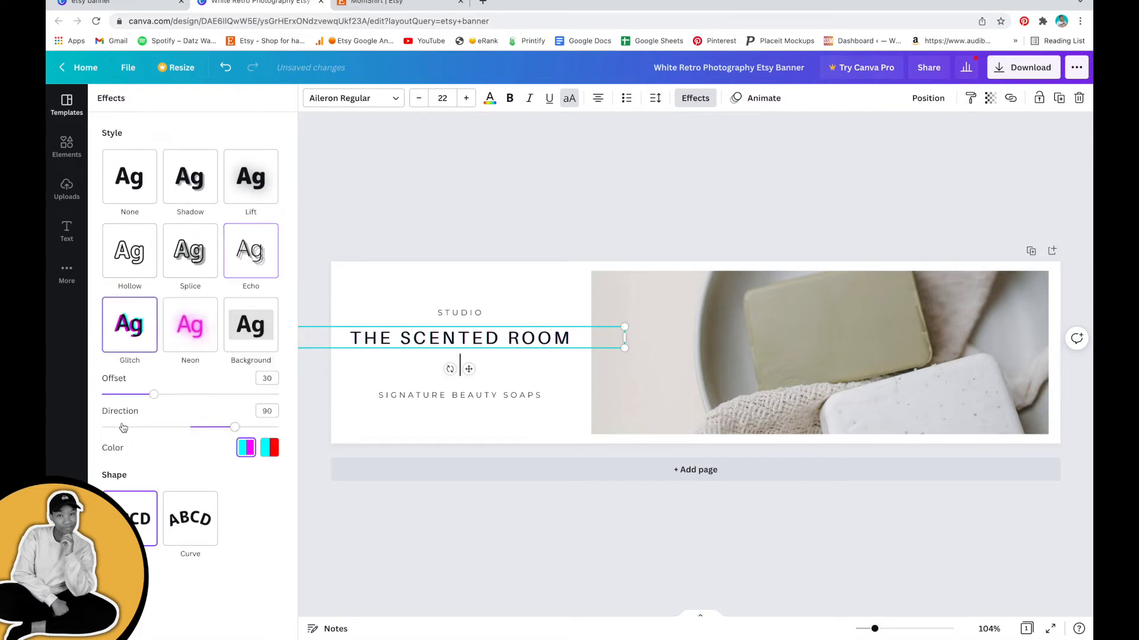
pyautogui.moveTo(153, 395); pyautogui.dragTo(232, 396)
pyautogui.click(692, 163)
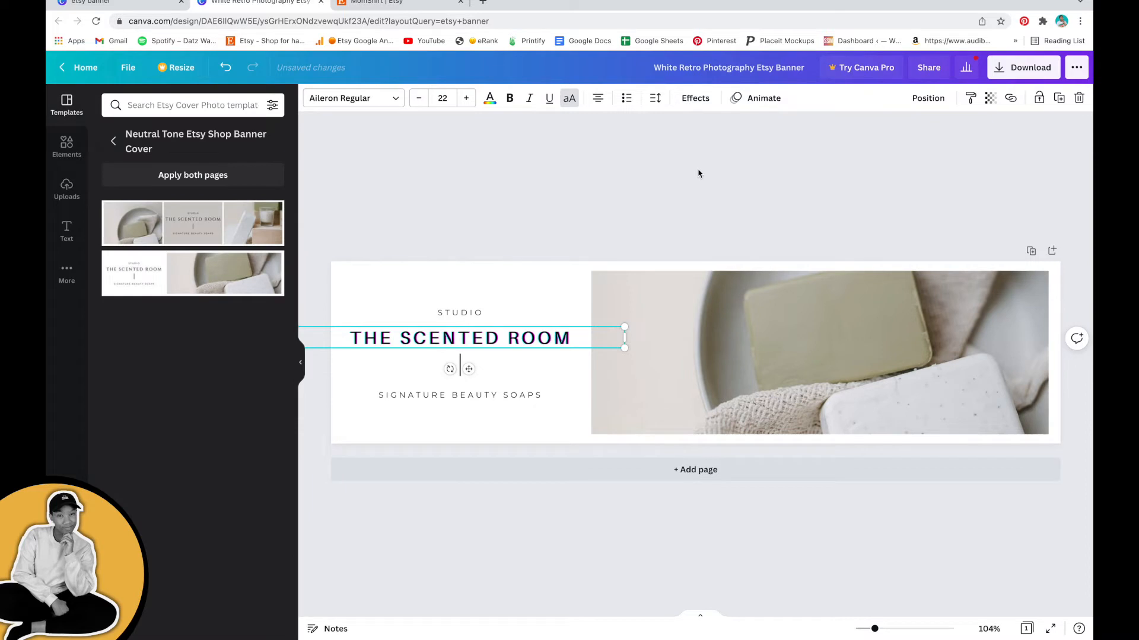
pyautogui.click(698, 172)
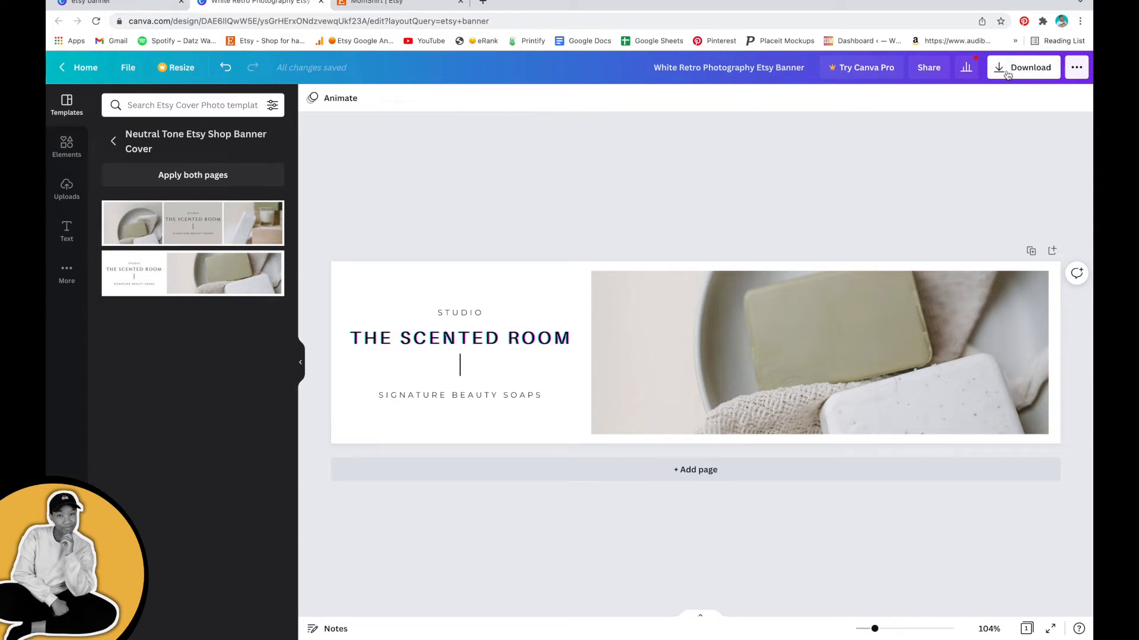
# - Download the finished banner as a PNG file
pyautogui.click(1007, 73)
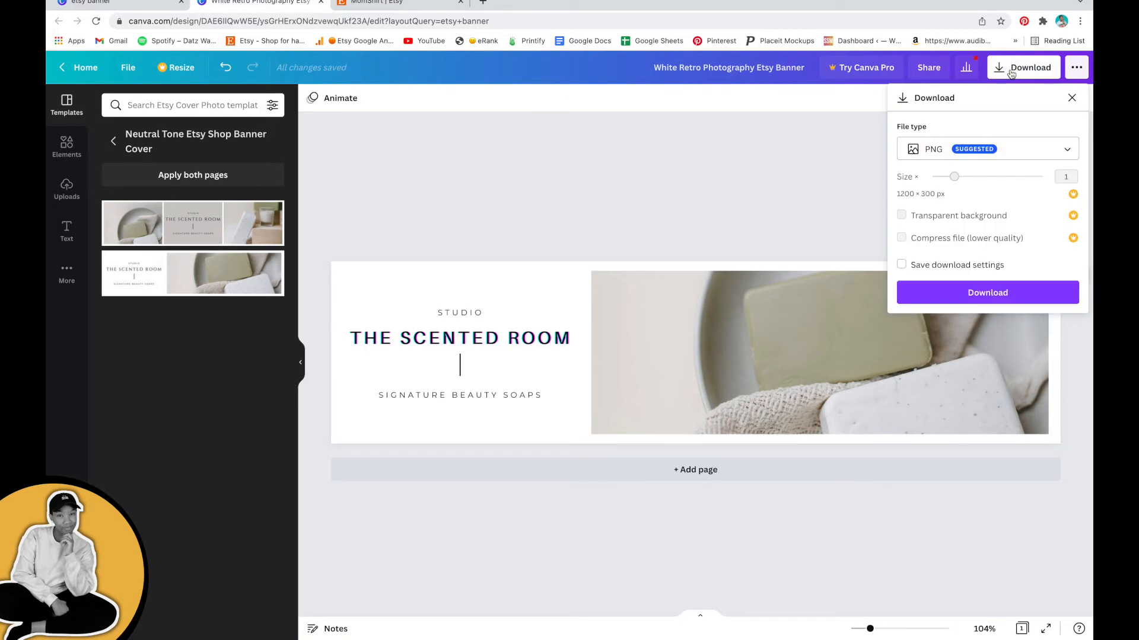
pyautogui.click(957, 156)
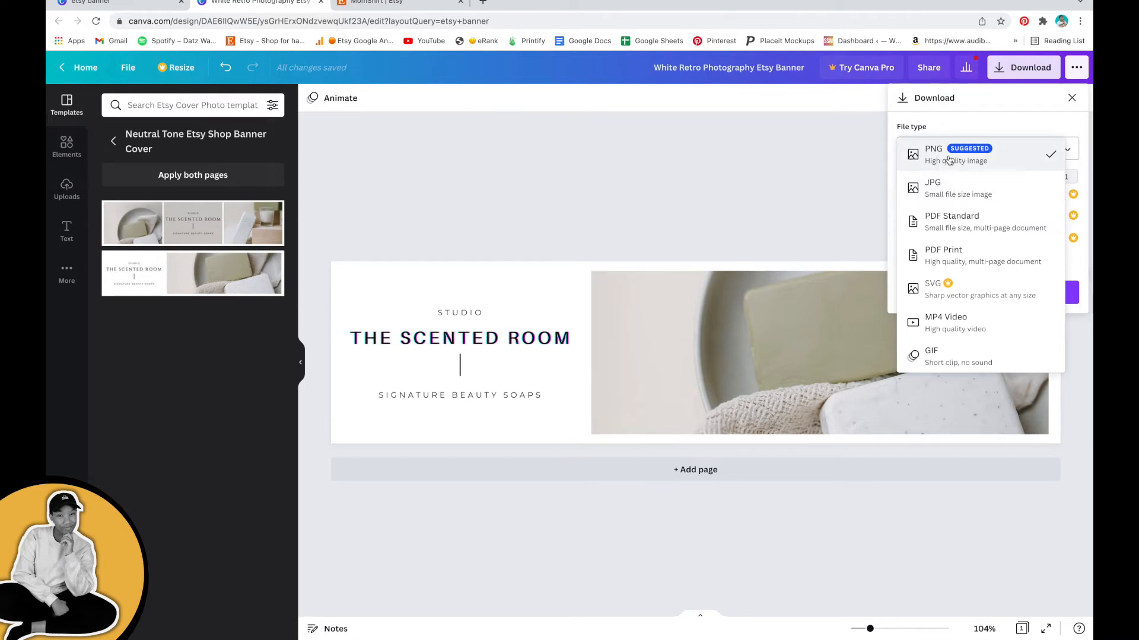
pyautogui.click(949, 157)
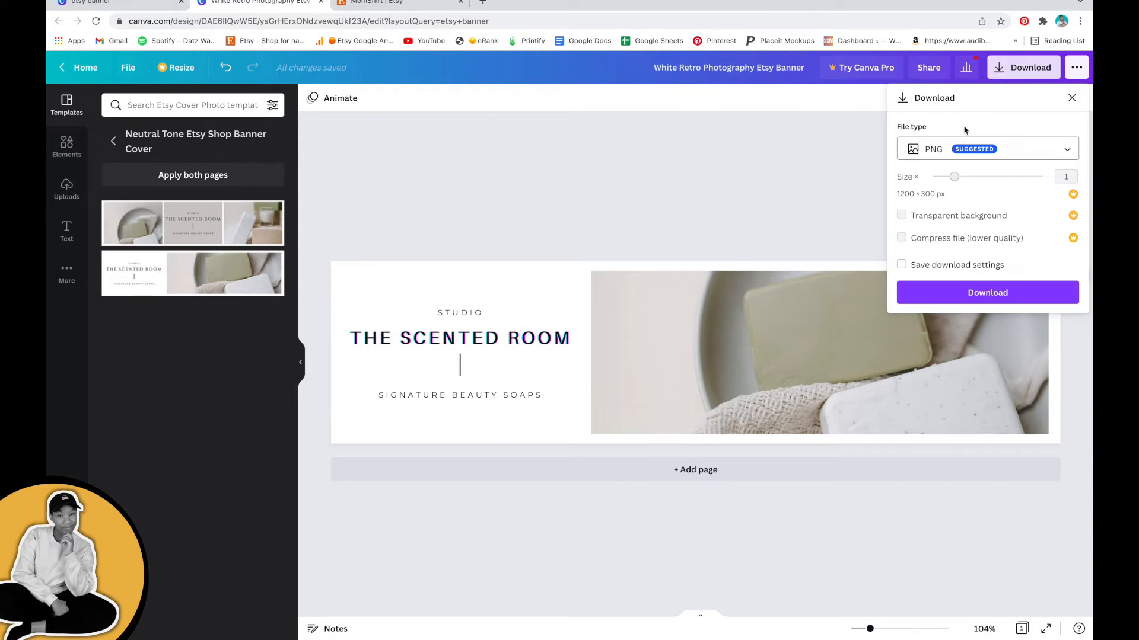
pyautogui.click(996, 295)
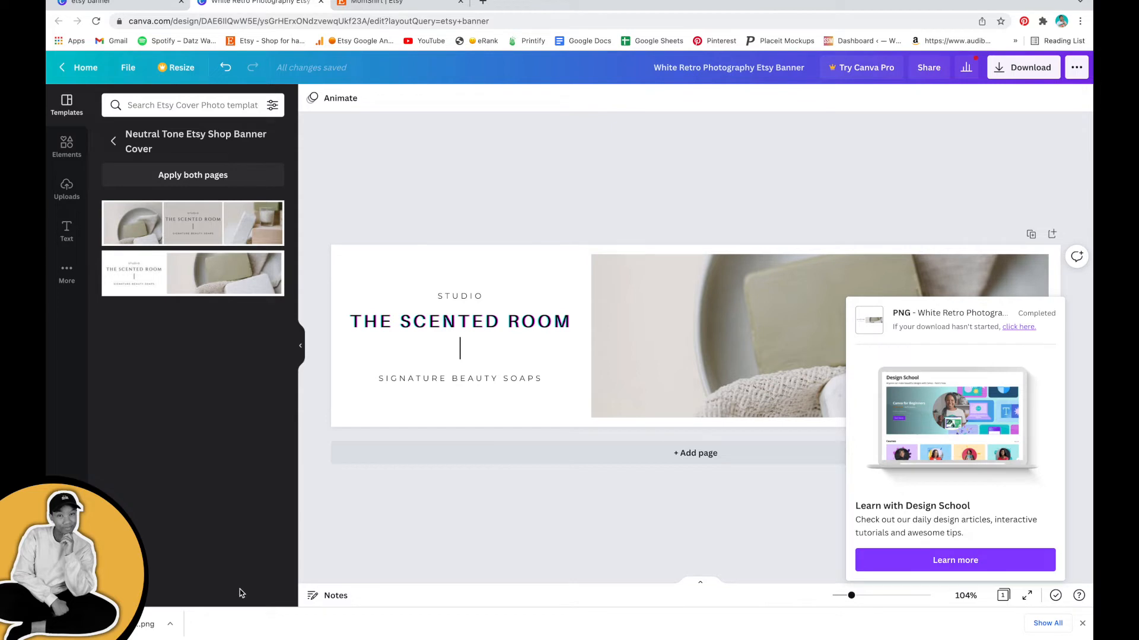
# - Switch to the MomShirt shop on Etsy, start editing it and add a banner in the Big Banner style
pyautogui.click(368, 8)
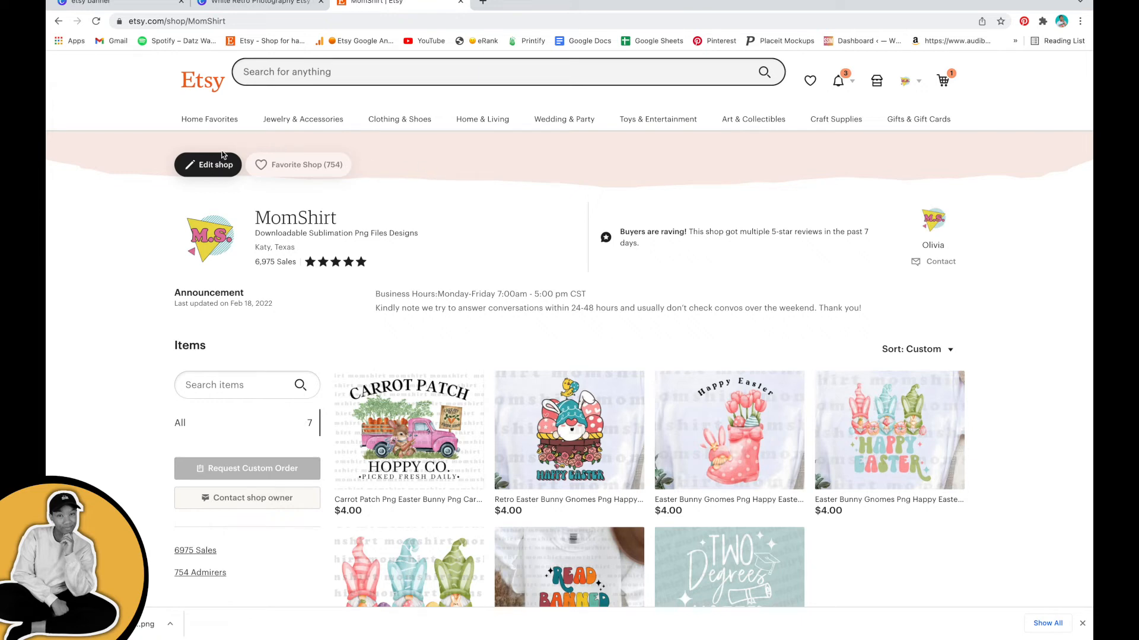
pyautogui.click(208, 169)
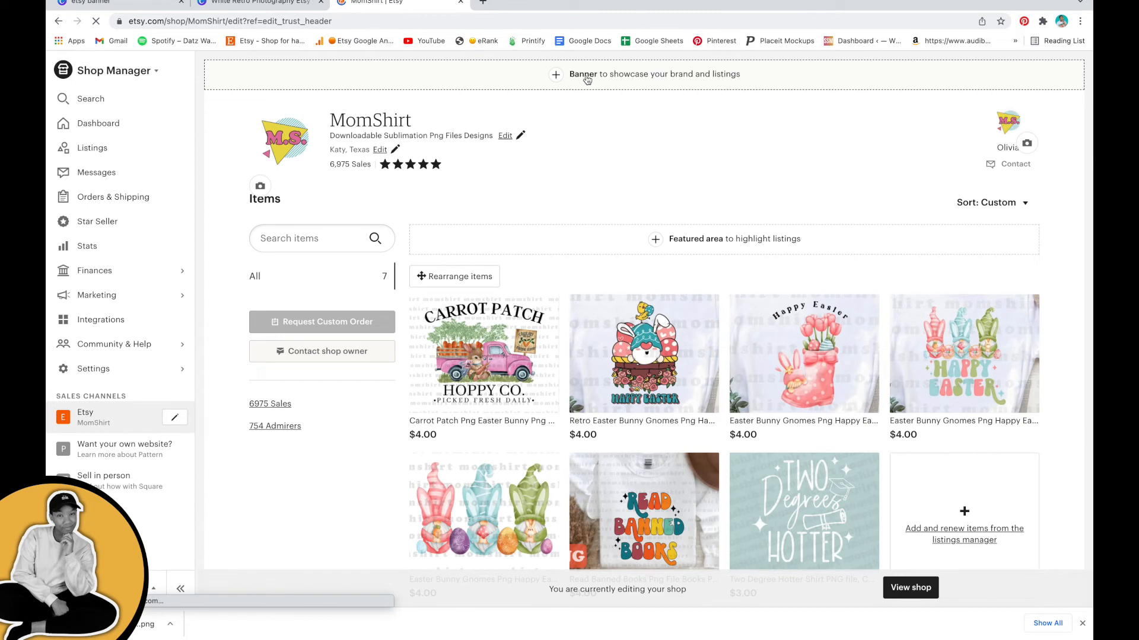
pyautogui.click(558, 76)
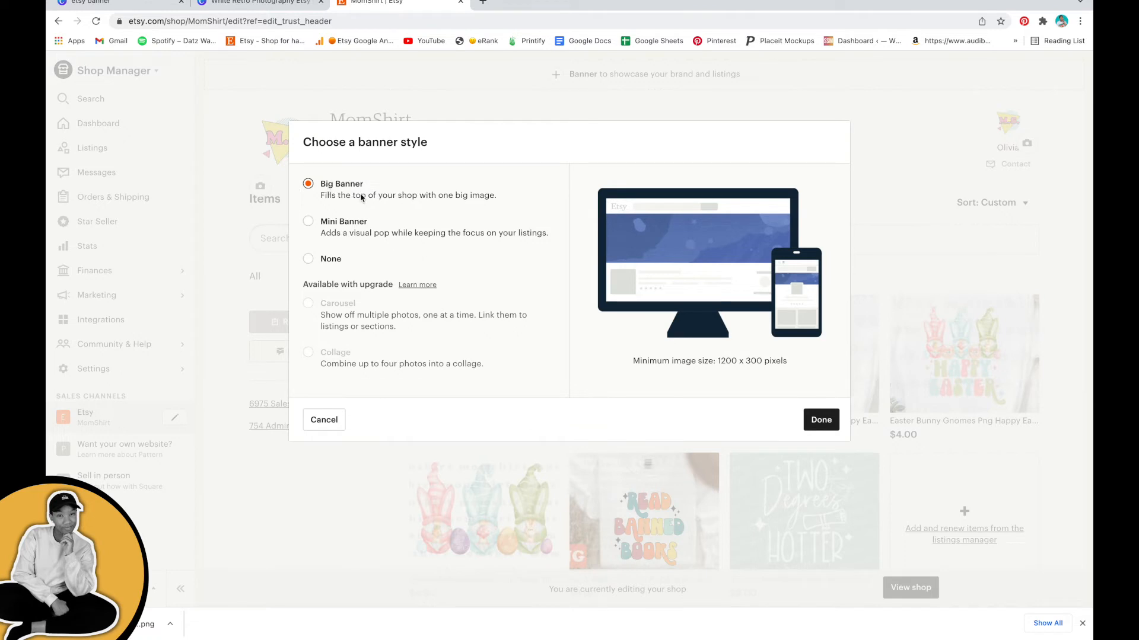
pyautogui.click(819, 419)
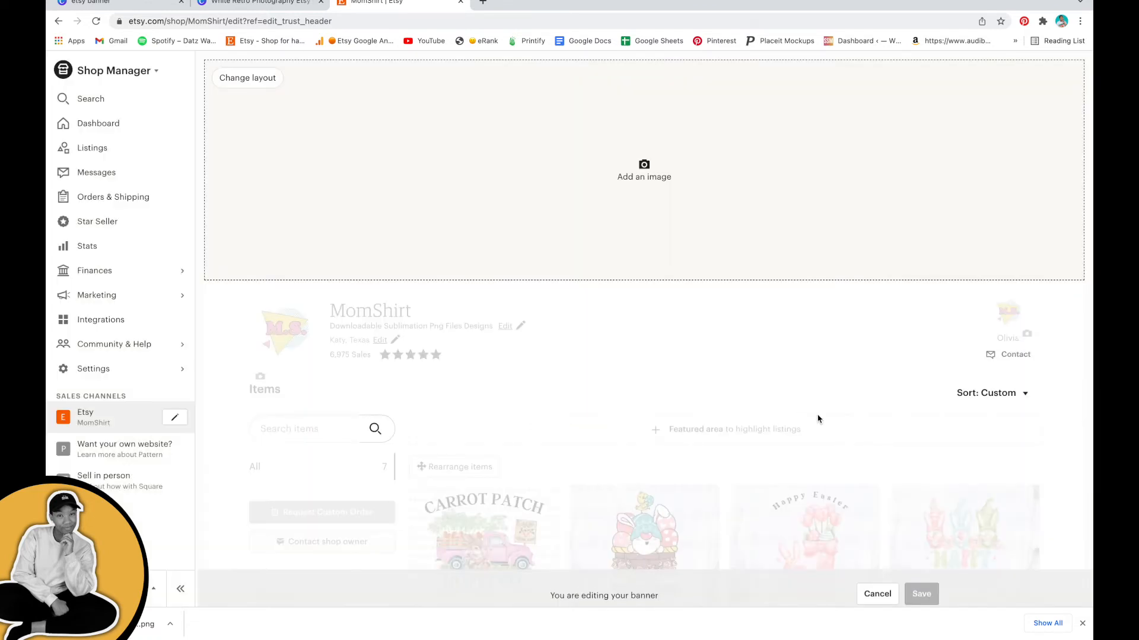
# - Upload White Retro Photography Etsy Banner (1).png as the shop banner, save it and view the shop
pyautogui.click(645, 174)
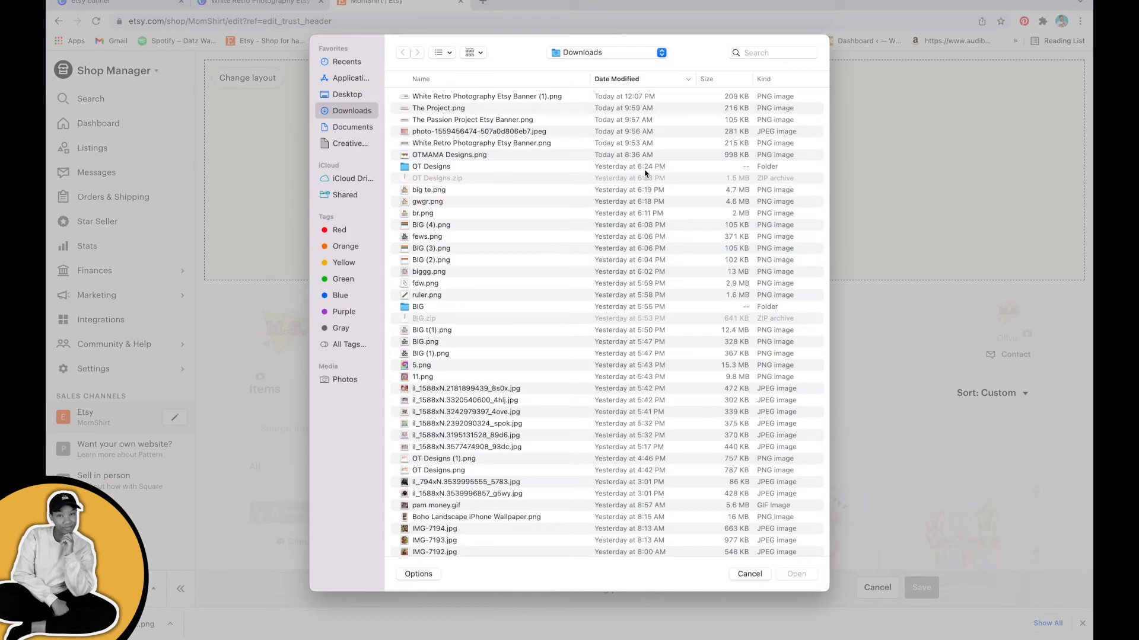
pyautogui.doubleClick(448, 96)
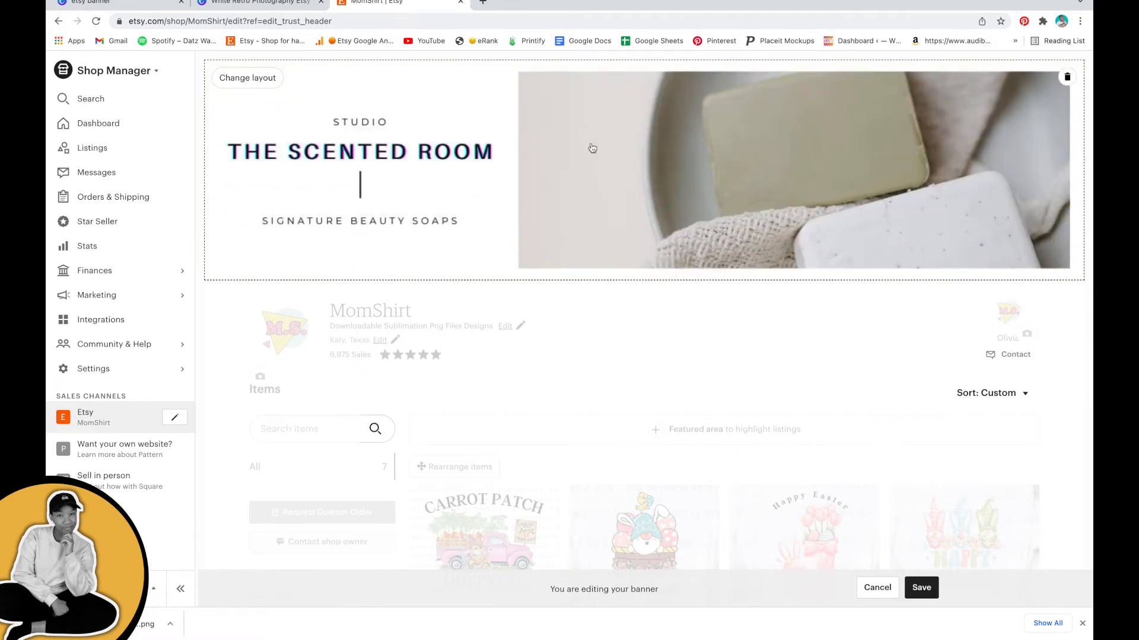
pyautogui.click(926, 592)
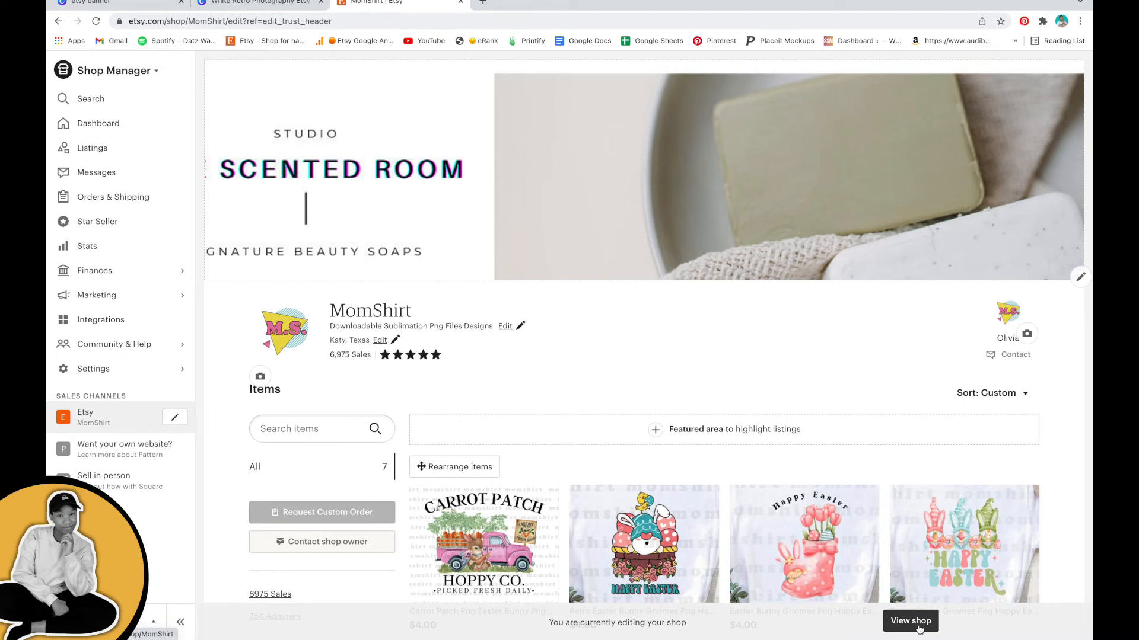
pyautogui.click(911, 623)
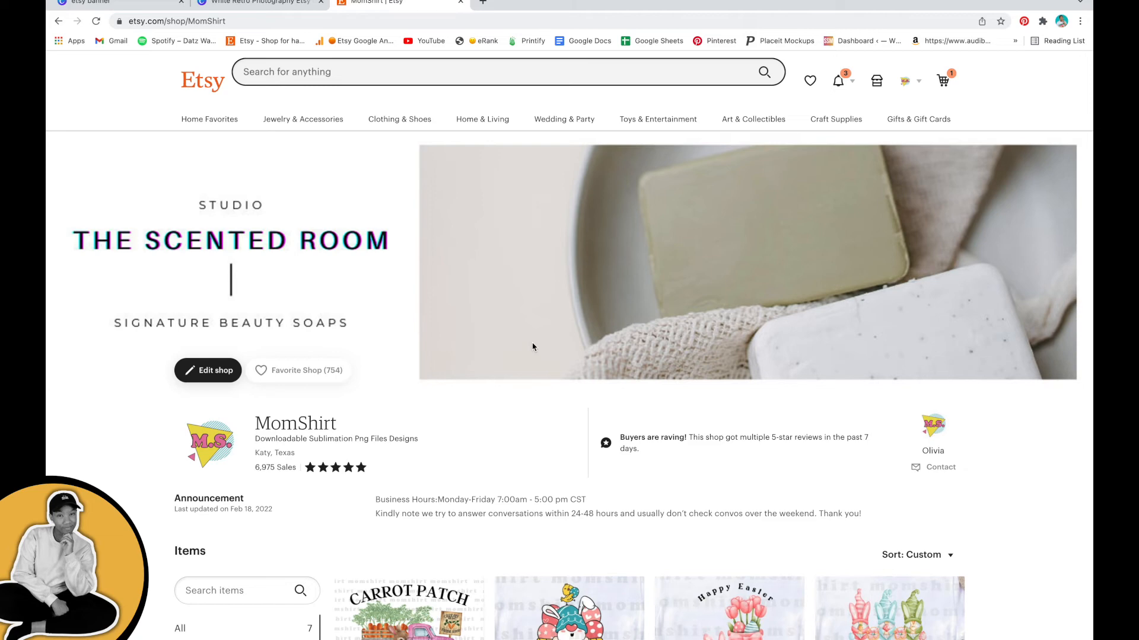
# - Switch back to Canva's etsy banner templates, open The Passion Project Etsy Banner and download it as a PNG
pyautogui.click(122, 5)
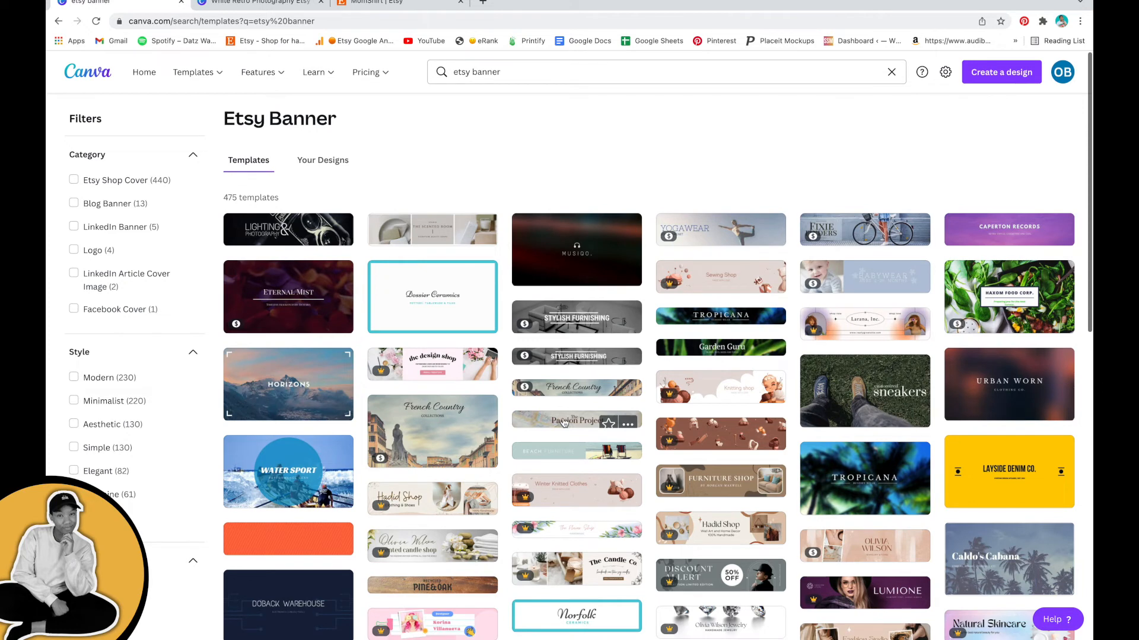
pyautogui.click(560, 420)
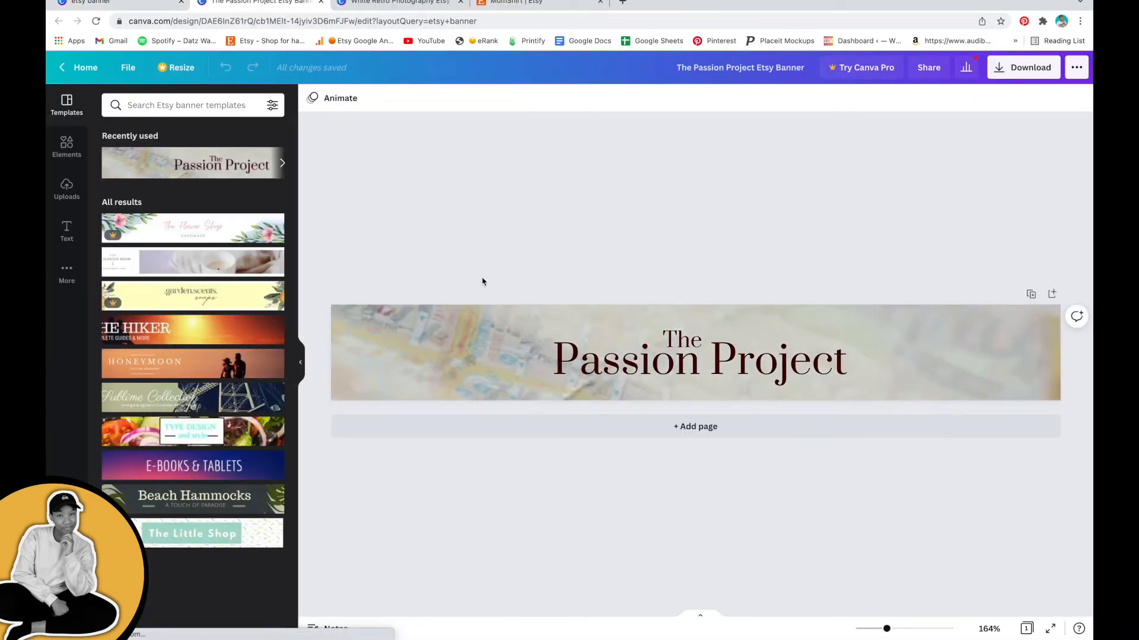
pyautogui.click(1017, 68)
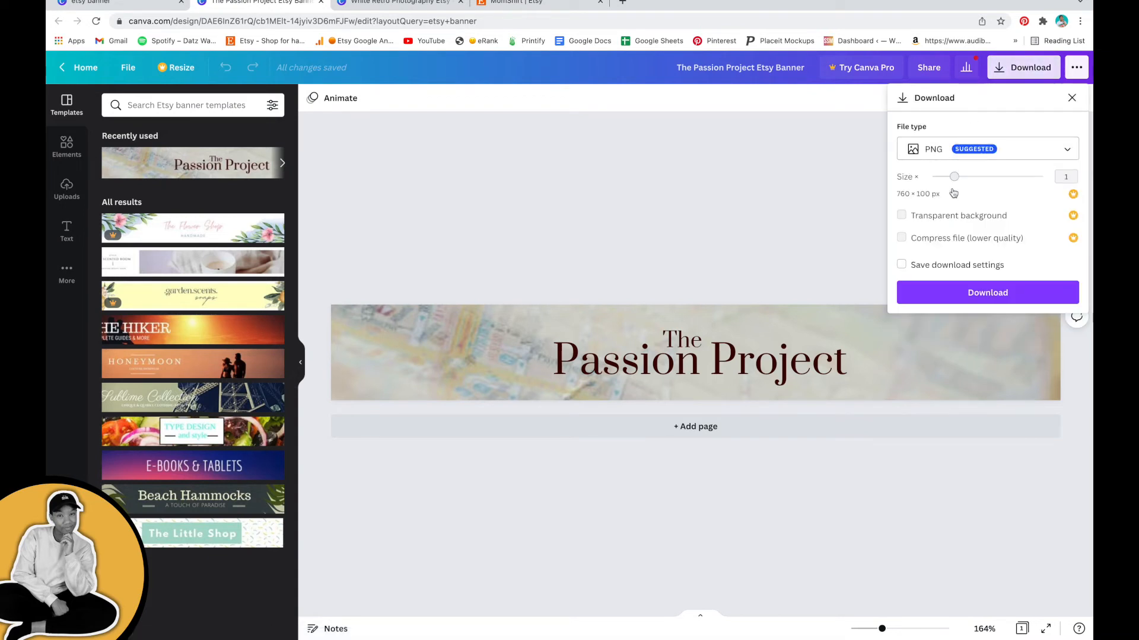
pyautogui.click(959, 293)
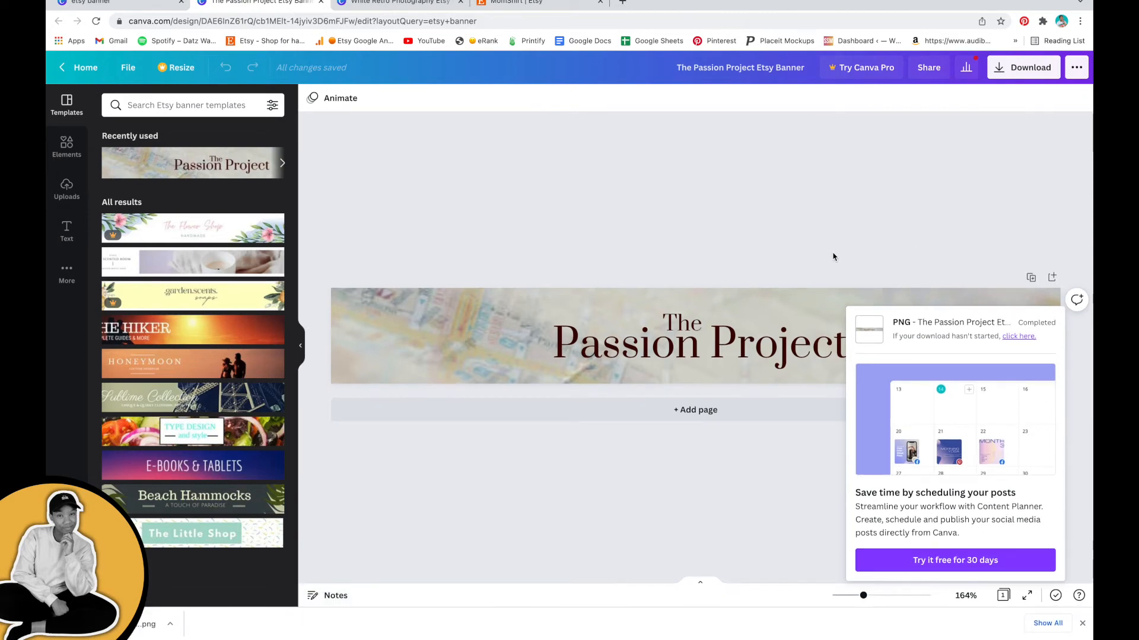
# - On Etsy, change the shop's banner style to Mini Banner and try to upload The Passion Project Etsy Banner (1).png
pyautogui.click(535, 5)
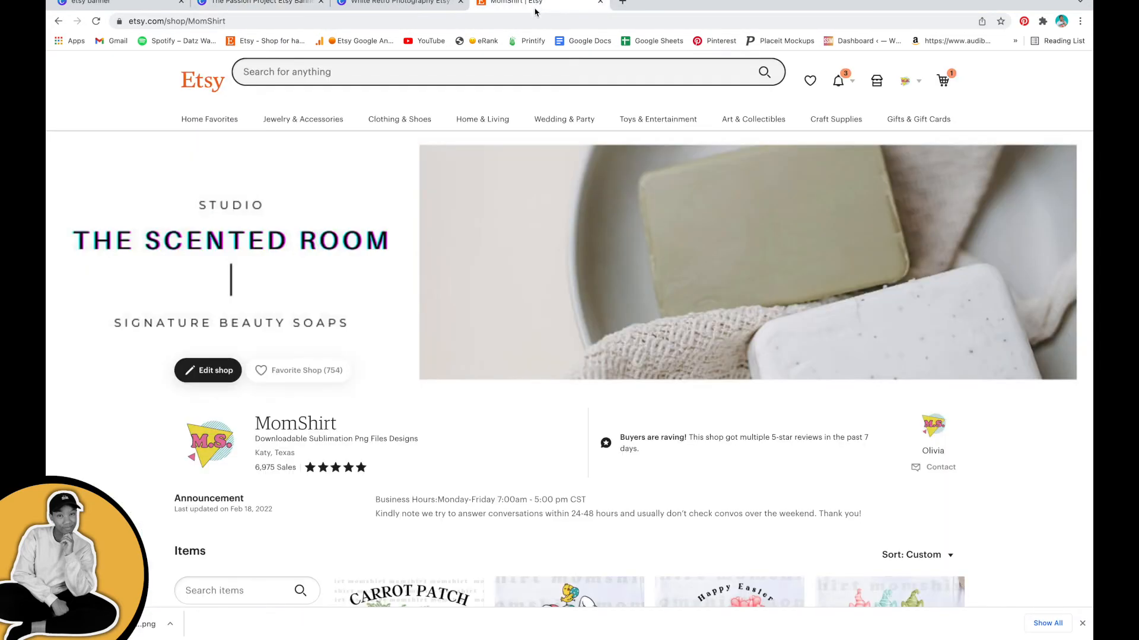
pyautogui.click(223, 382)
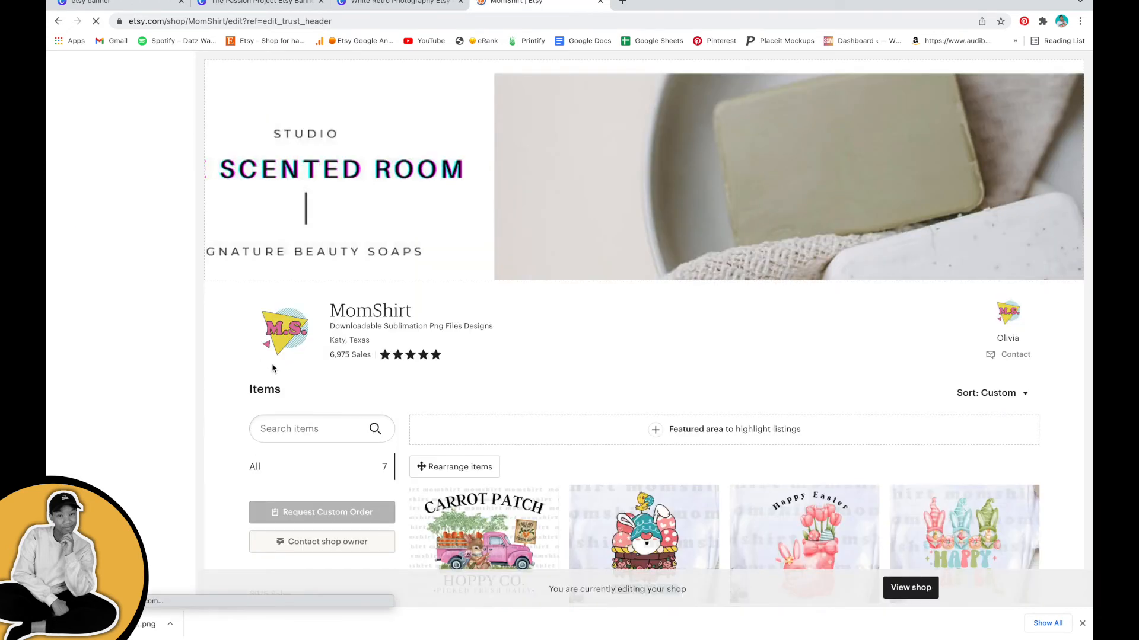
pyautogui.click(1082, 623)
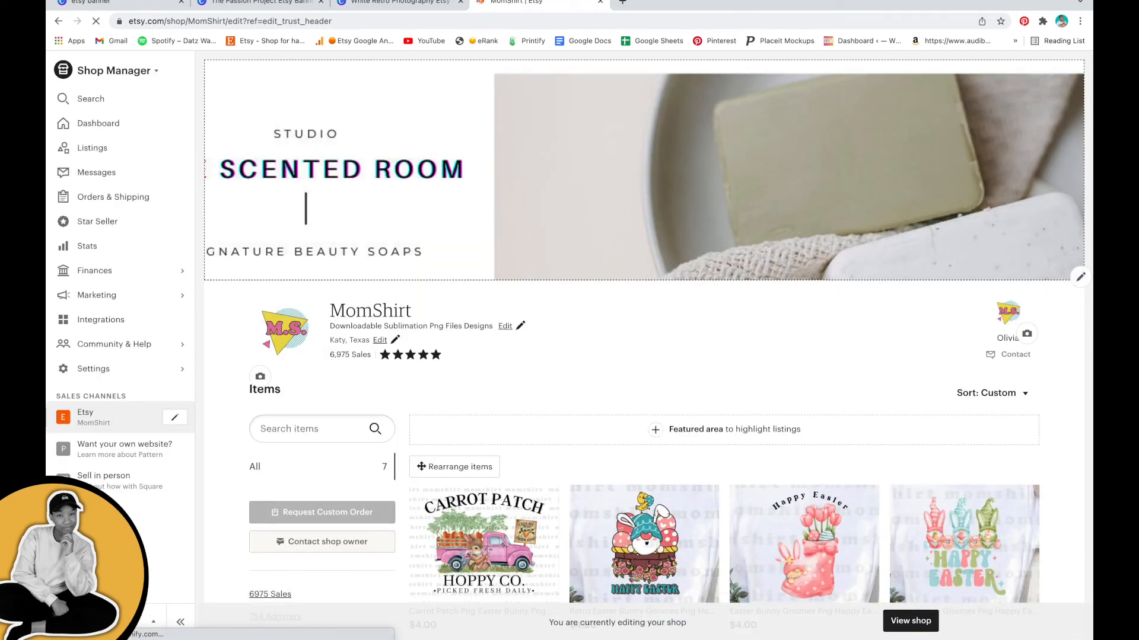
pyautogui.click(1081, 278)
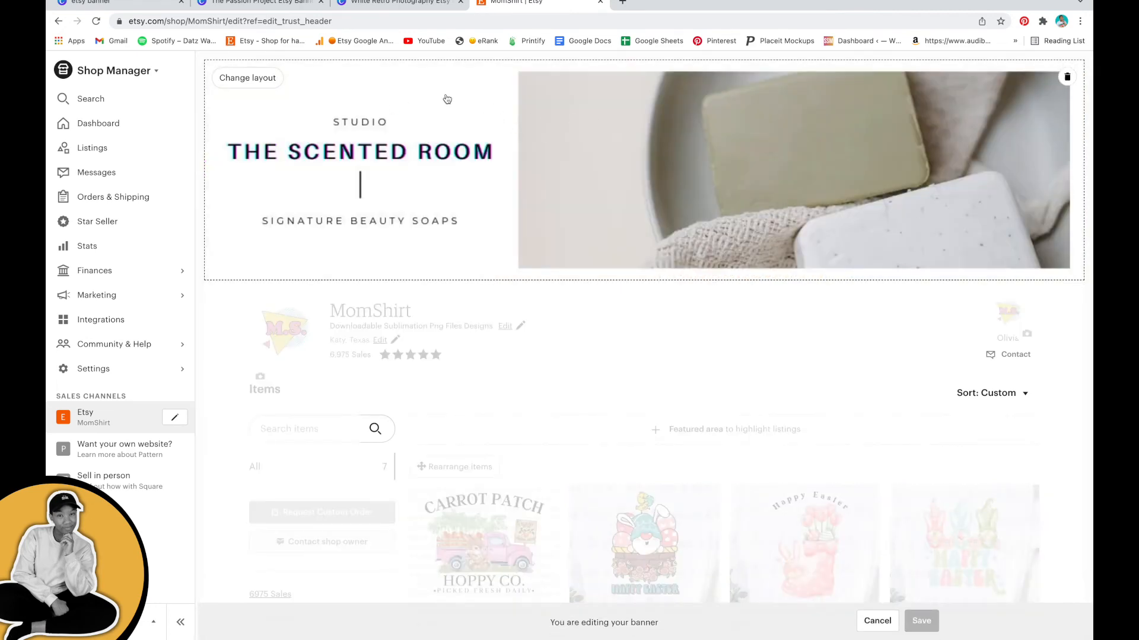
pyautogui.click(269, 83)
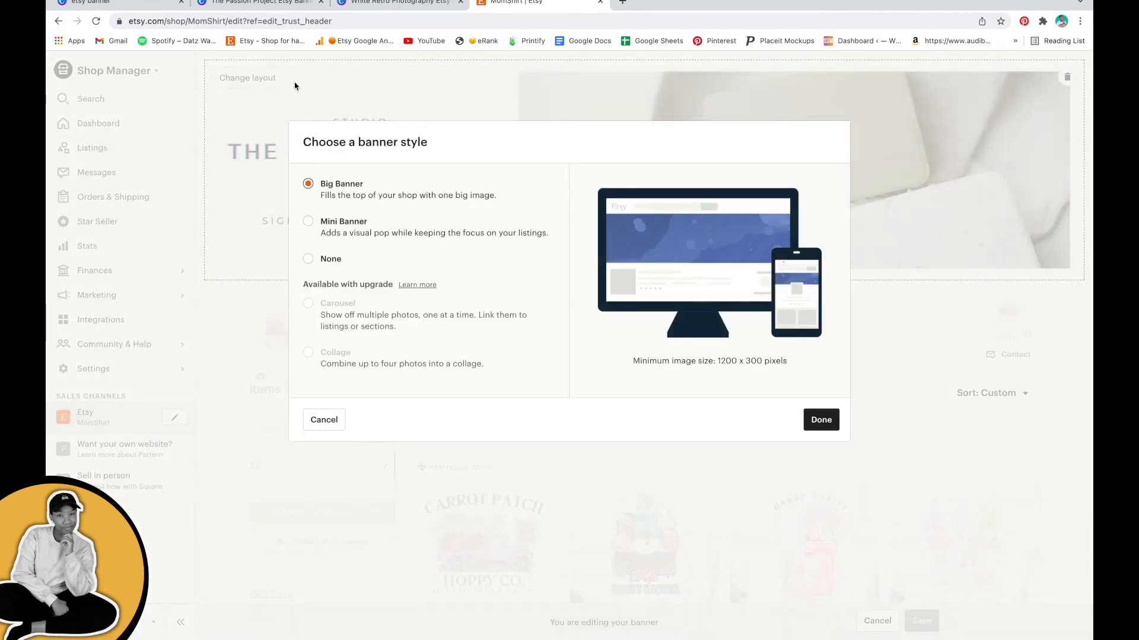
pyautogui.click(307, 222)
pyautogui.click(830, 422)
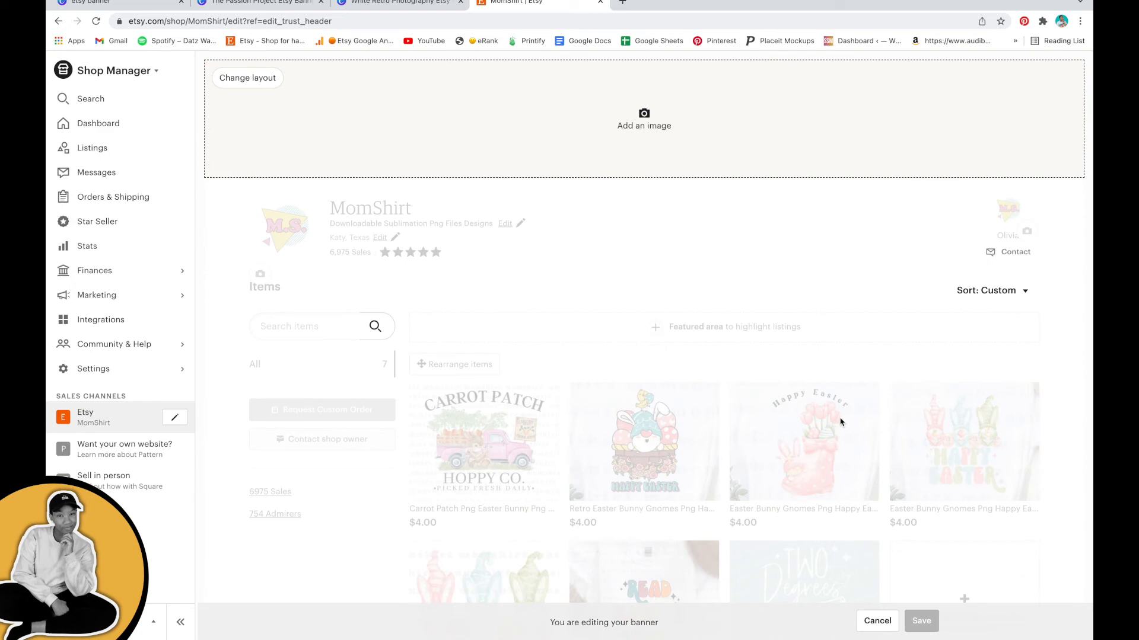
pyautogui.click(651, 118)
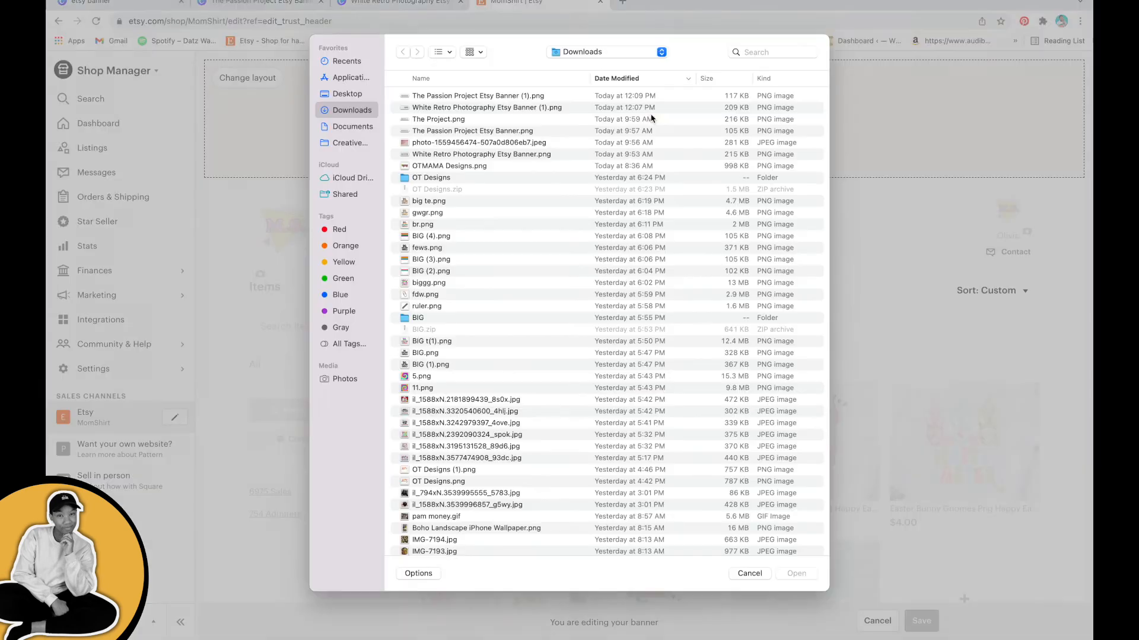
pyautogui.doubleClick(451, 99)
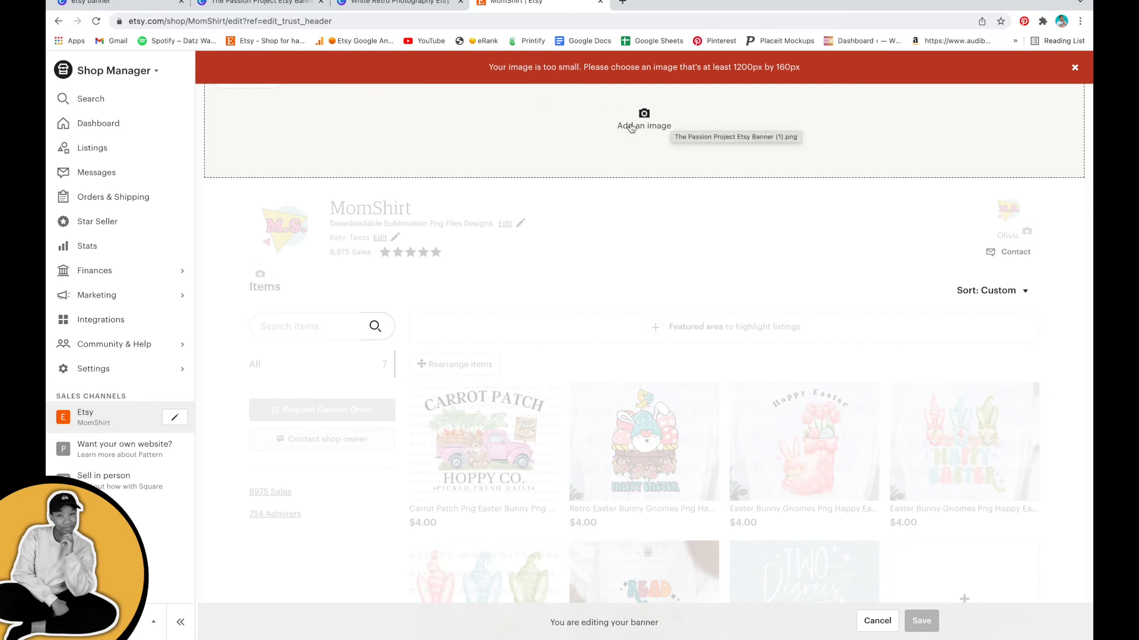
# - Switch to Canva and create a new custom-size design of 1200 × 160 px
pyautogui.click(255, 2)
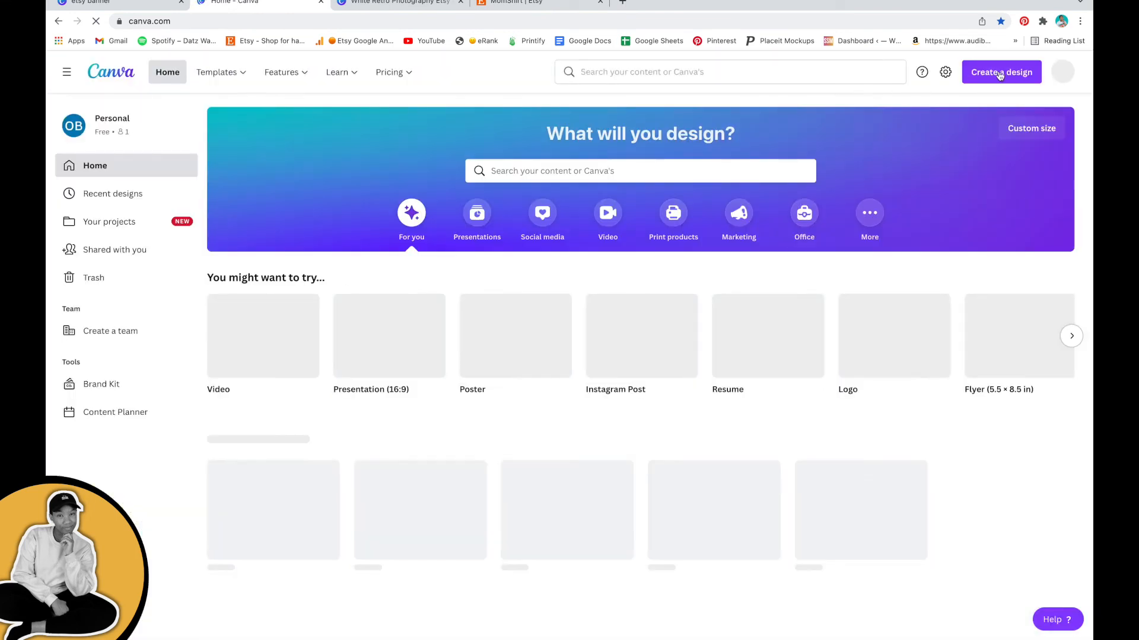
pyautogui.click(1000, 72)
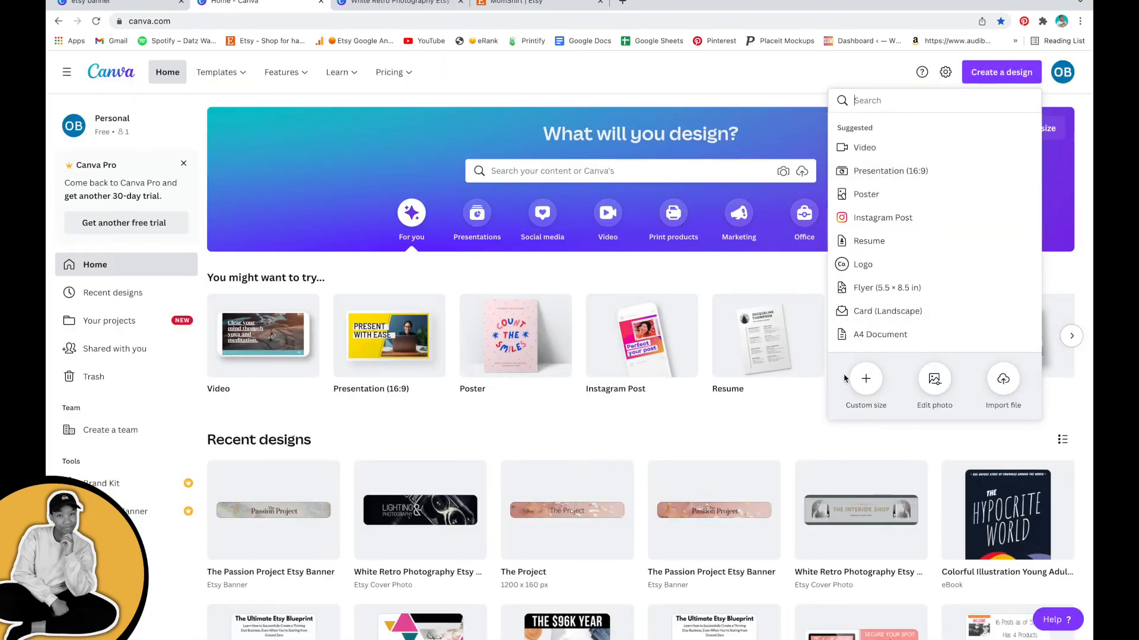
pyautogui.click(867, 381)
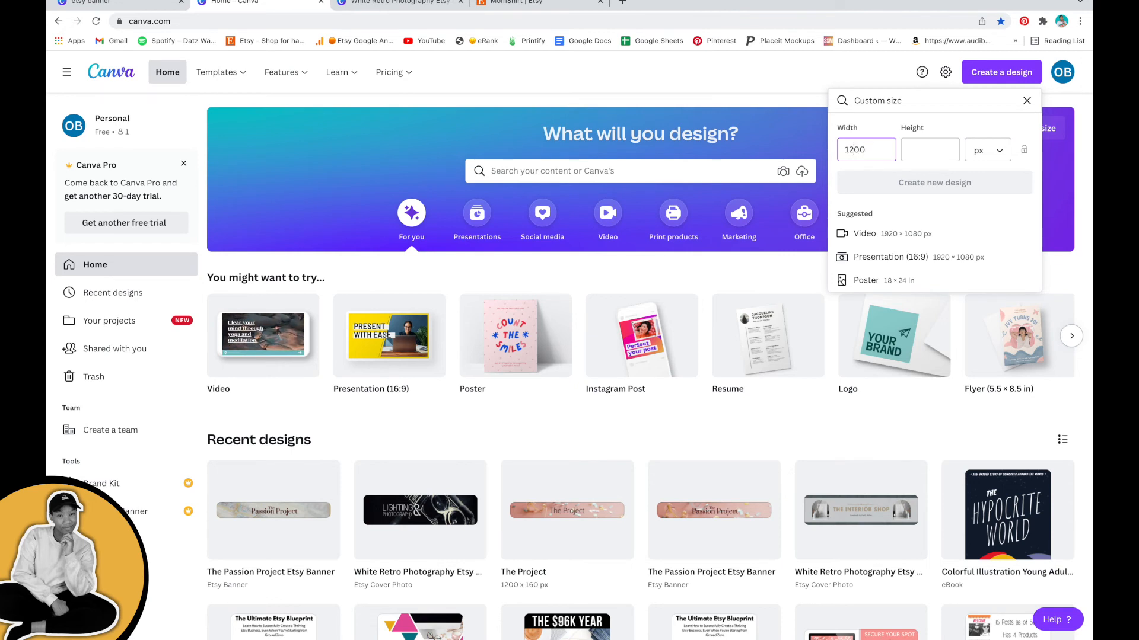
pyautogui.click(913, 151)
pyautogui.write('16')
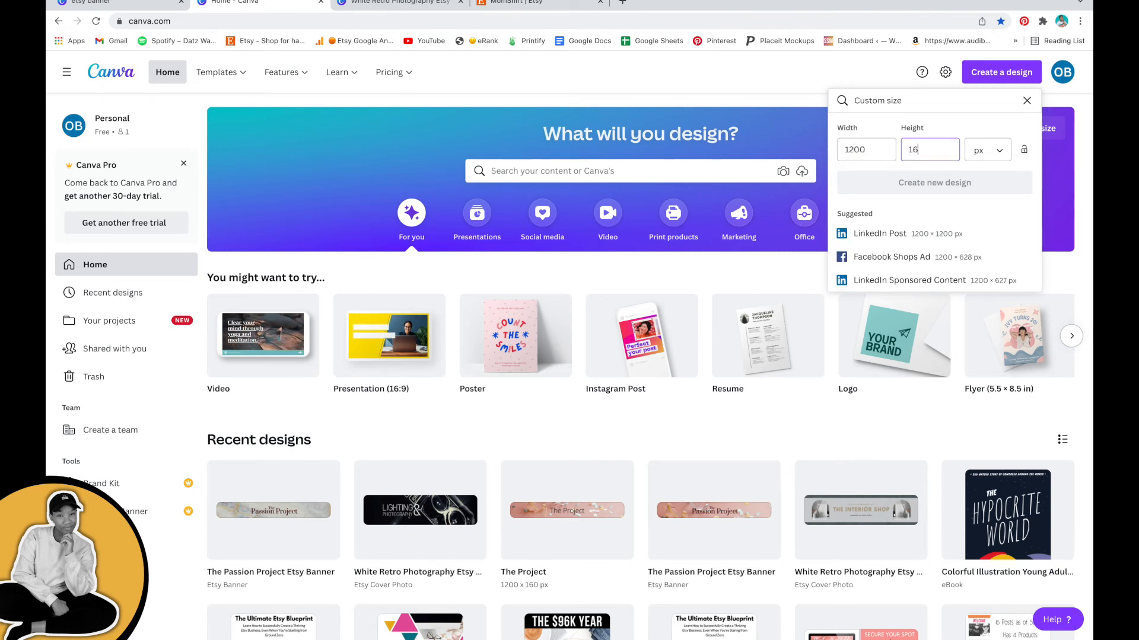
pyautogui.write('0')
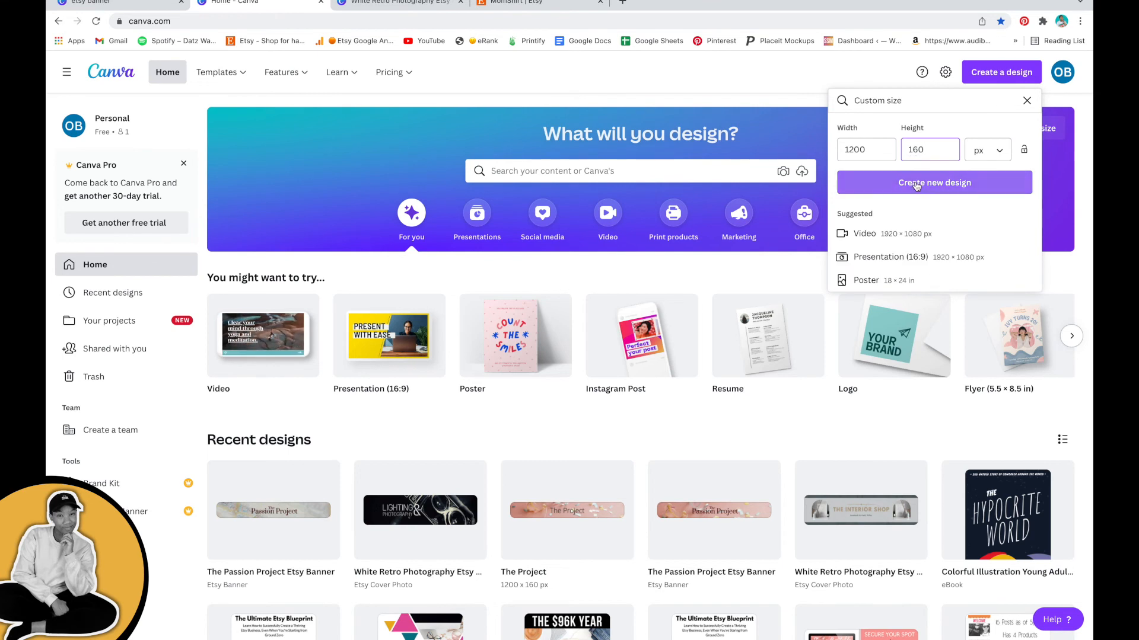
pyautogui.click(945, 185)
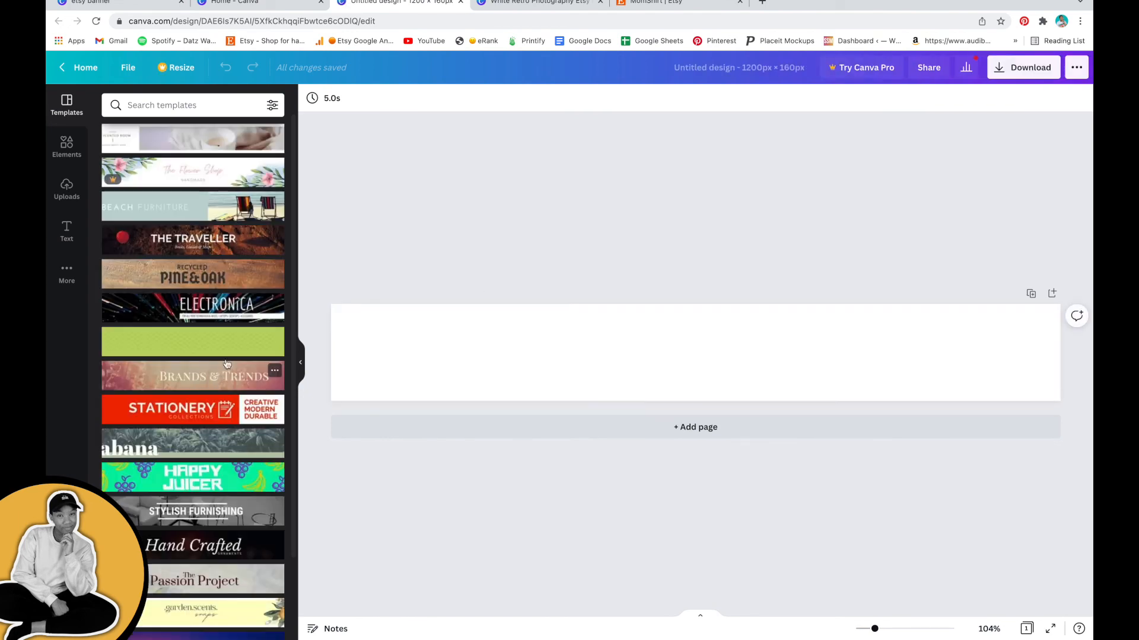
# - Apply the Garden Guru template to the blank 1200 × 160 px design and download it as a PNG
pyautogui.scroll(-3, 225, 320)
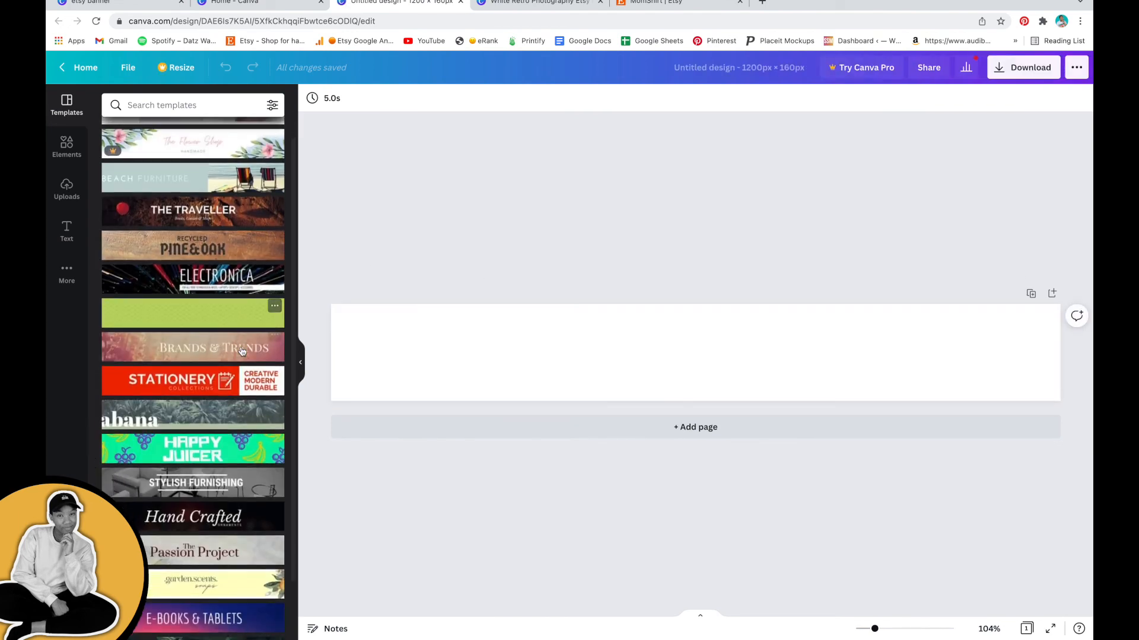
pyautogui.scroll(-1, 231, 385)
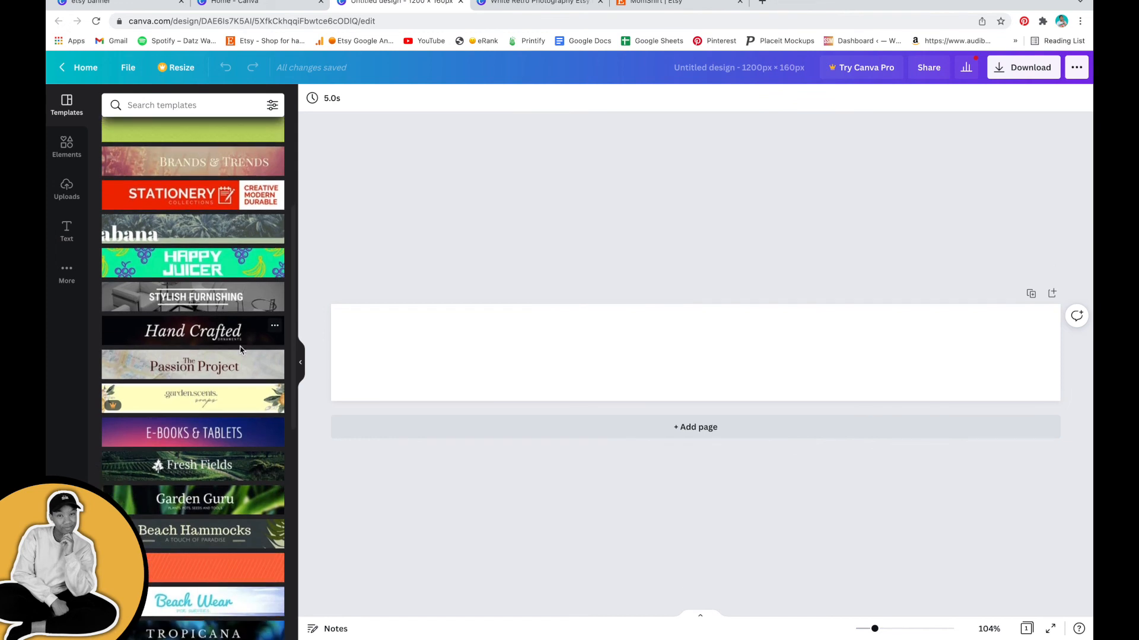
pyautogui.click(204, 501)
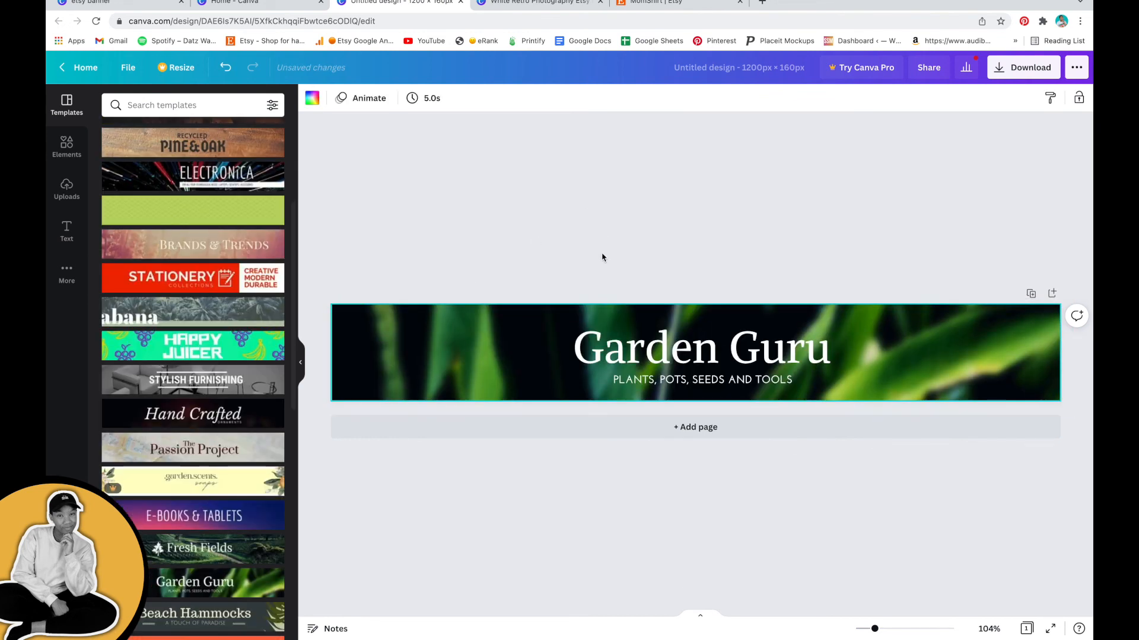
pyautogui.click(1017, 74)
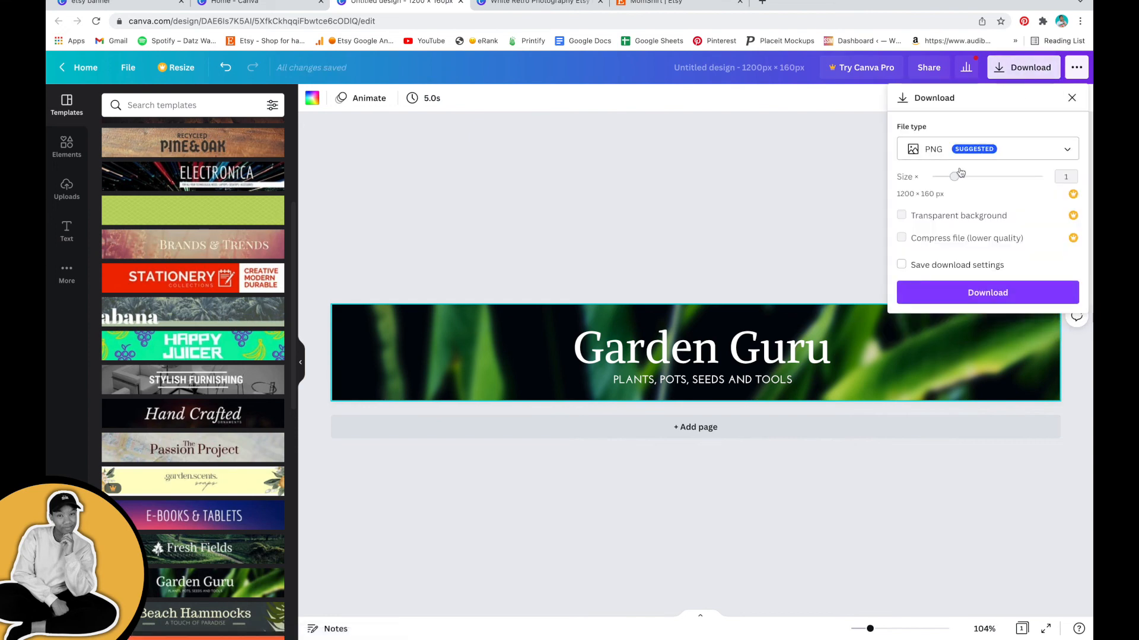
pyautogui.click(962, 293)
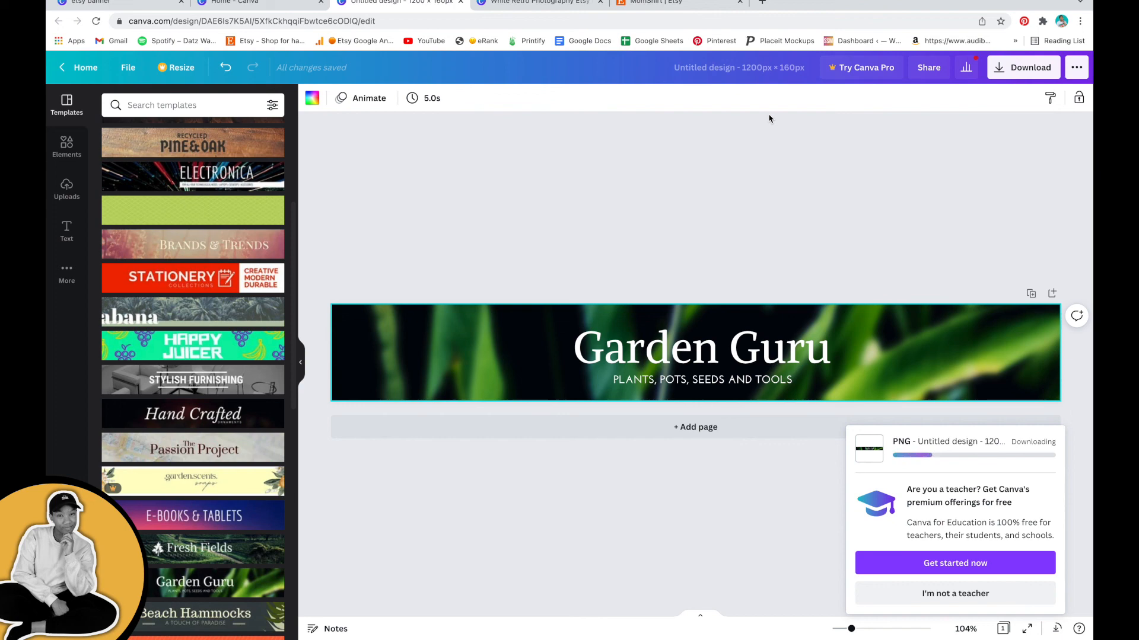
# - Switch to Etsy, upload the downloaded Garden Guru PNG as the shop's mini banner, save it and view the shop
pyautogui.click(653, 3)
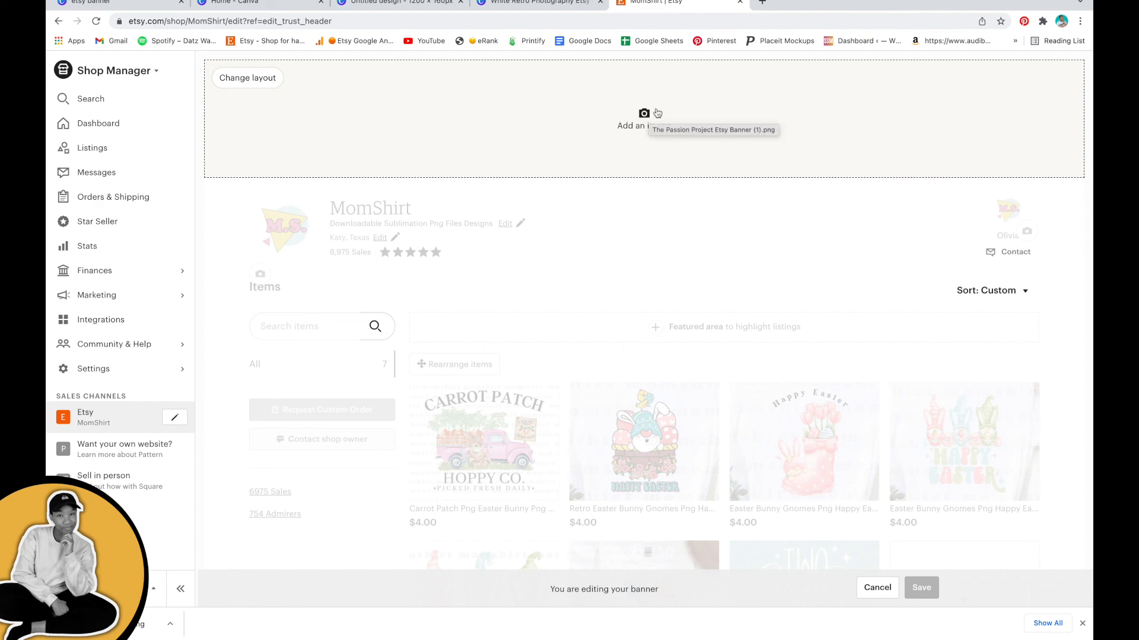
pyautogui.click(644, 114)
pyautogui.doubleClick(486, 98)
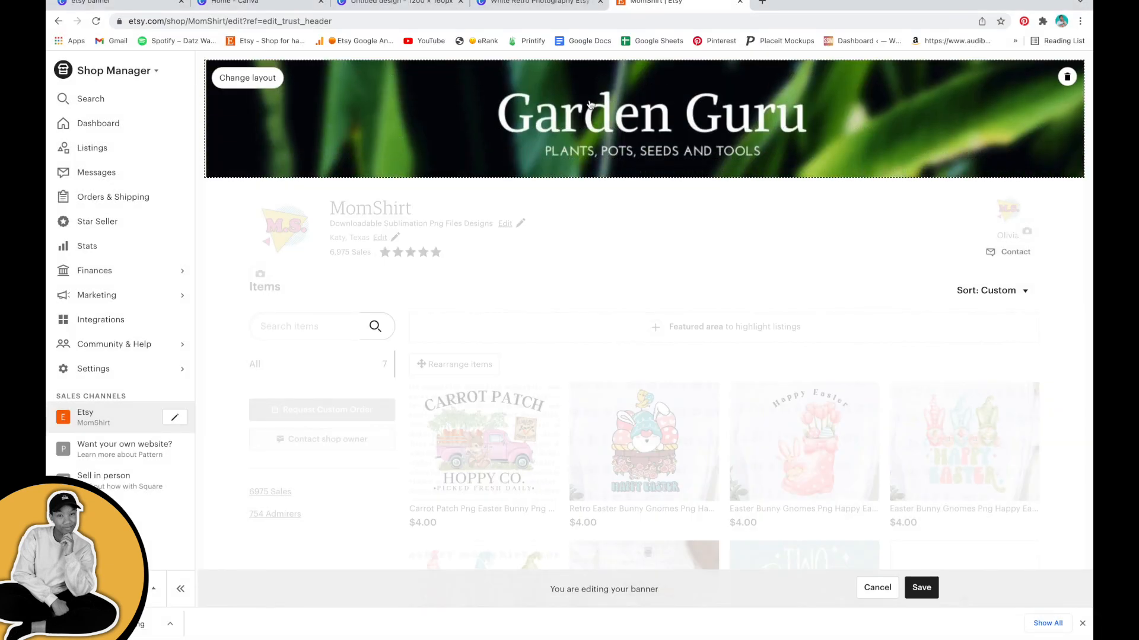
pyautogui.click(923, 593)
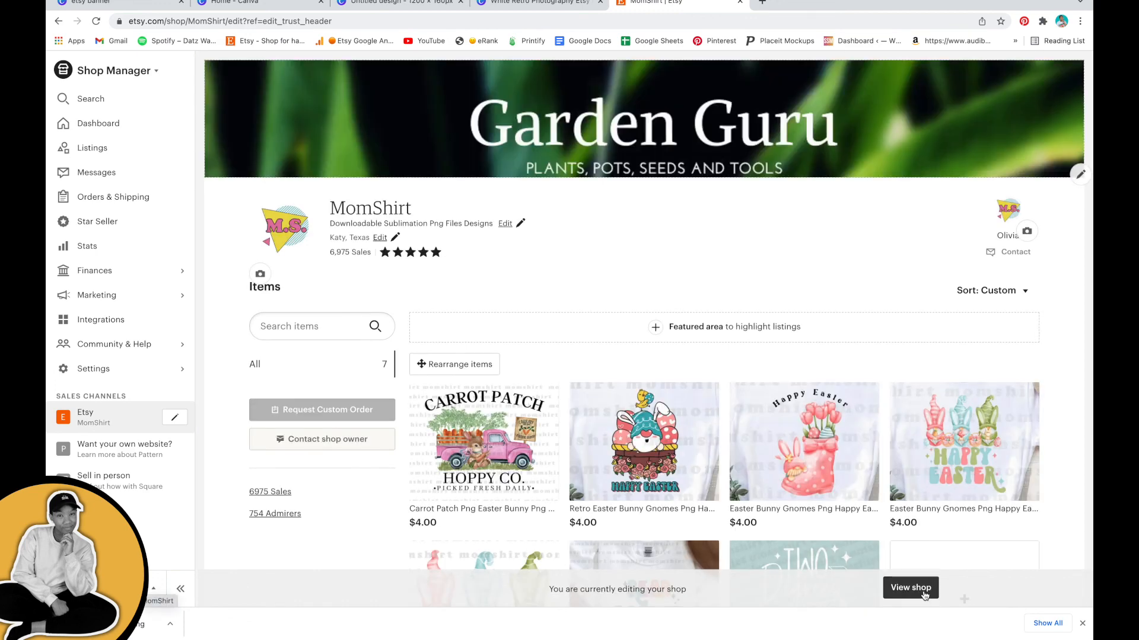
pyautogui.click(911, 588)
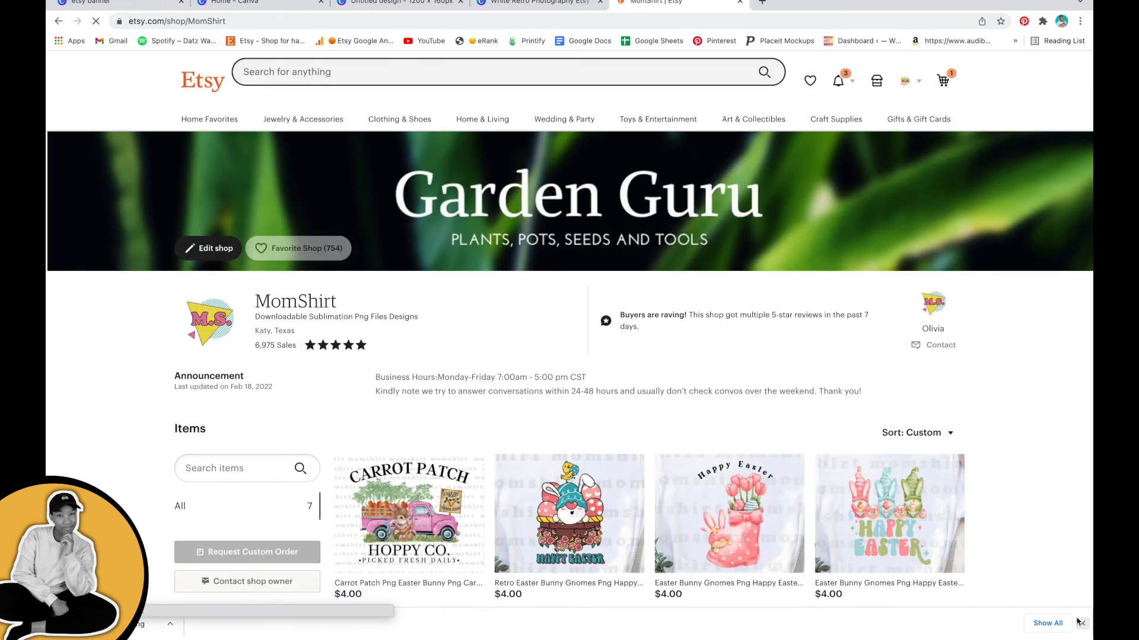
pyautogui.click(1080, 622)
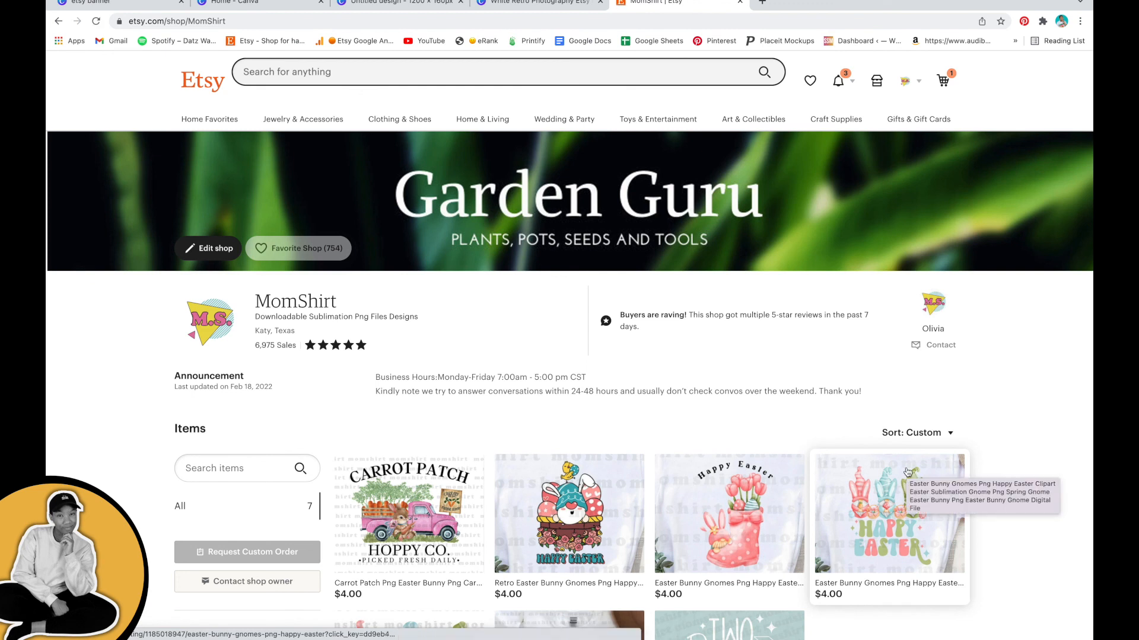